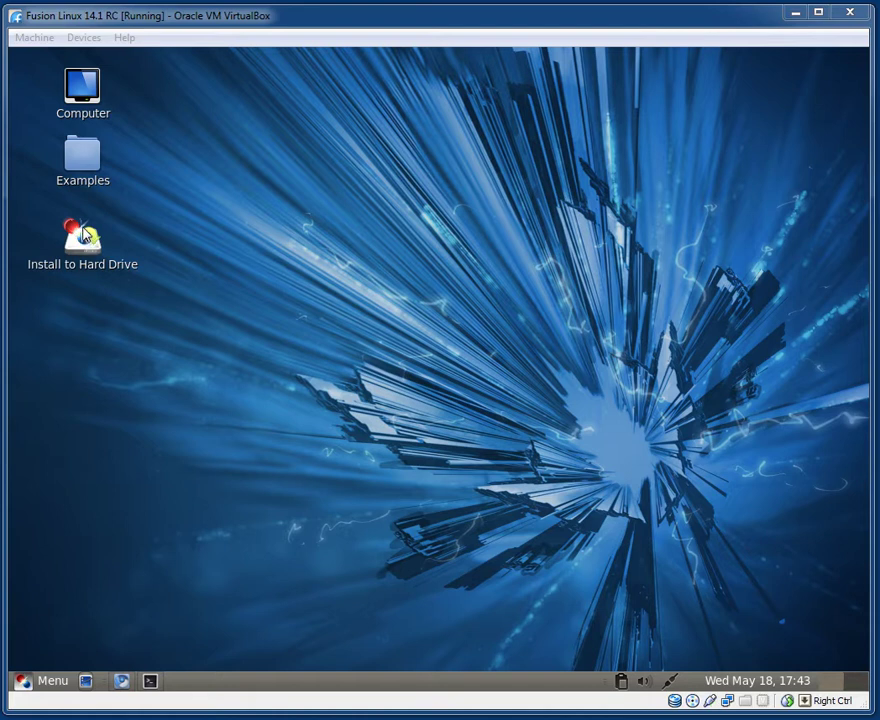
Look through the Inkscape examples and Tutorials subfolders of the desktop's Examples folder, and close the file browser
left_click(91, 168)
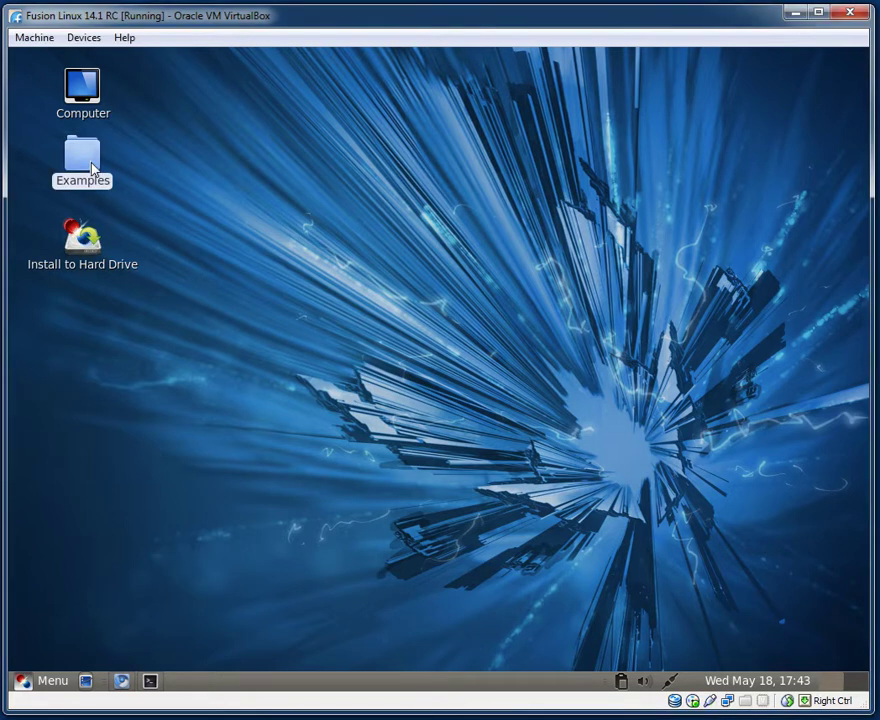
double_click(91, 168)
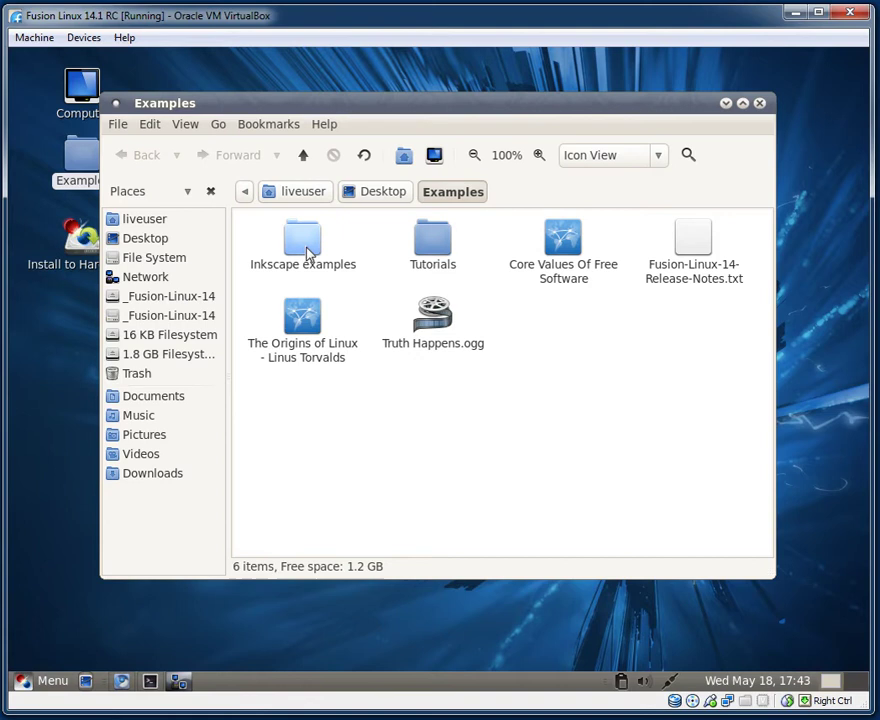
double_click(305, 245)
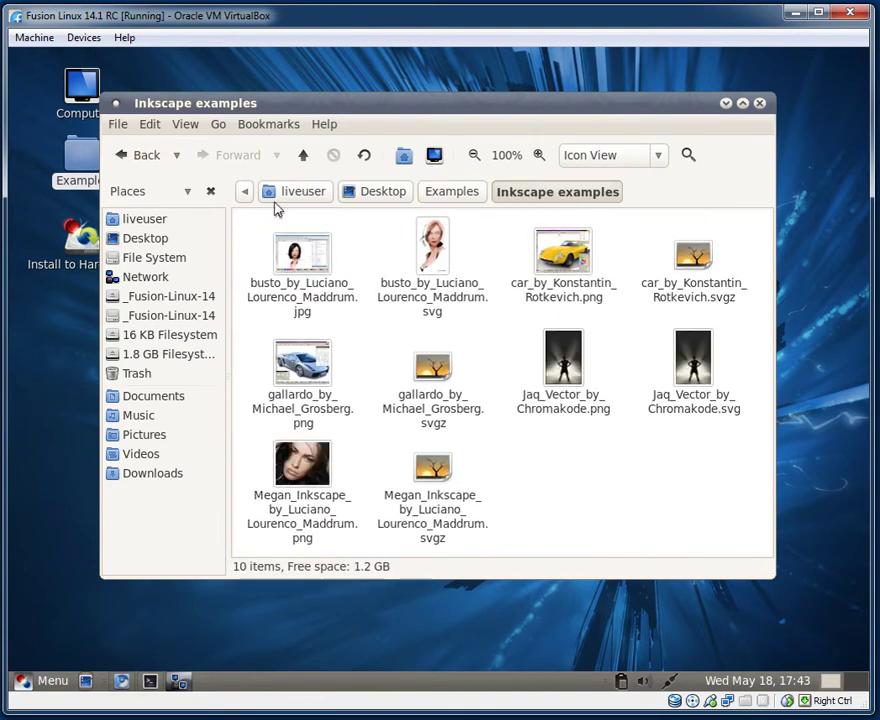
left_click(430, 192)
double_click(434, 242)
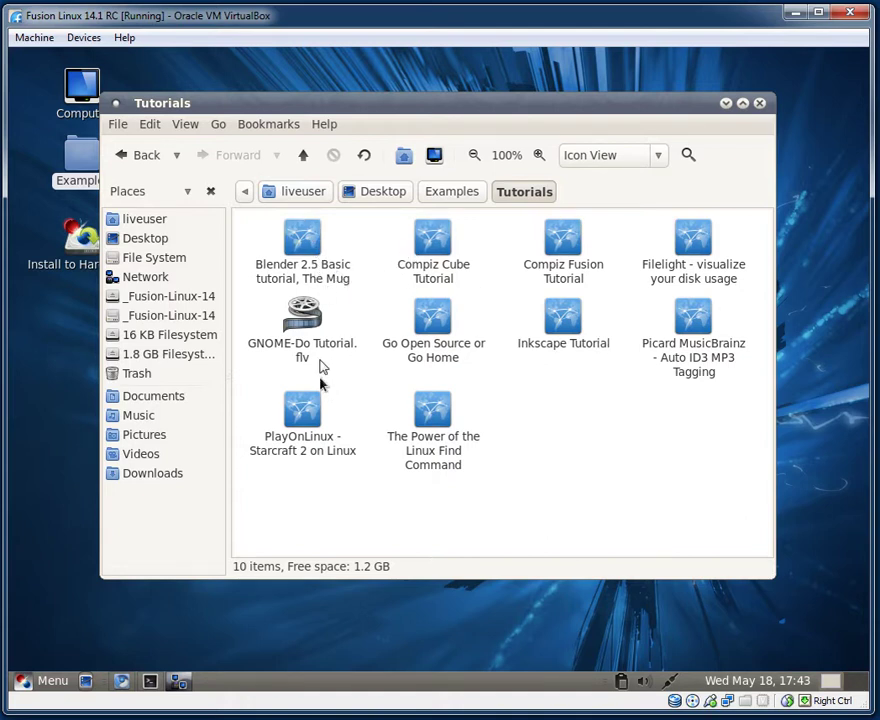
left_click(458, 191)
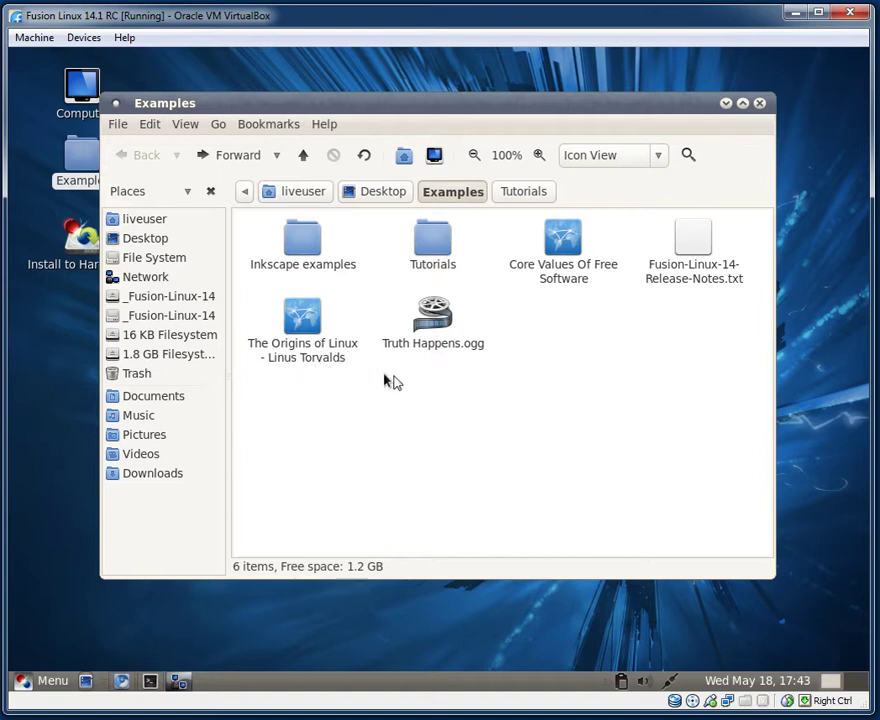
left_click(760, 104)
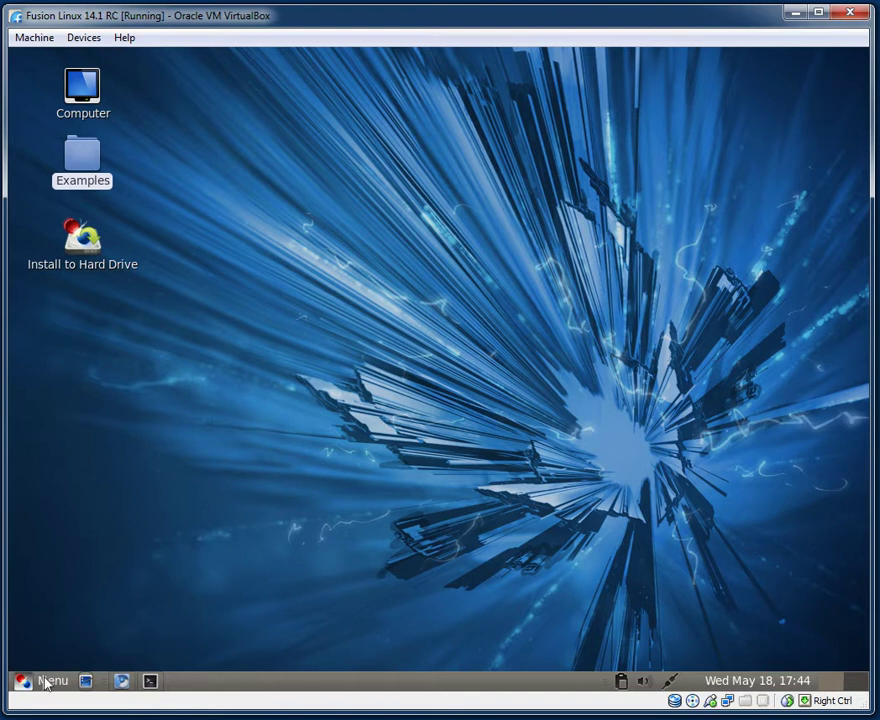
View the main menu's favorites and the options offered for the pinned terminal launcher
left_click(45, 683)
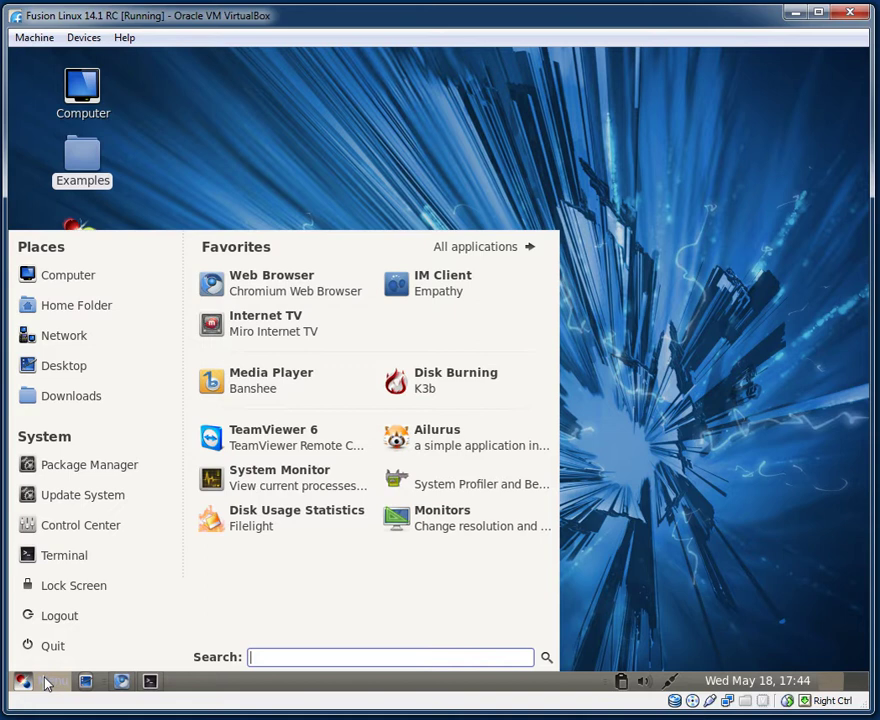
left_click(45, 683)
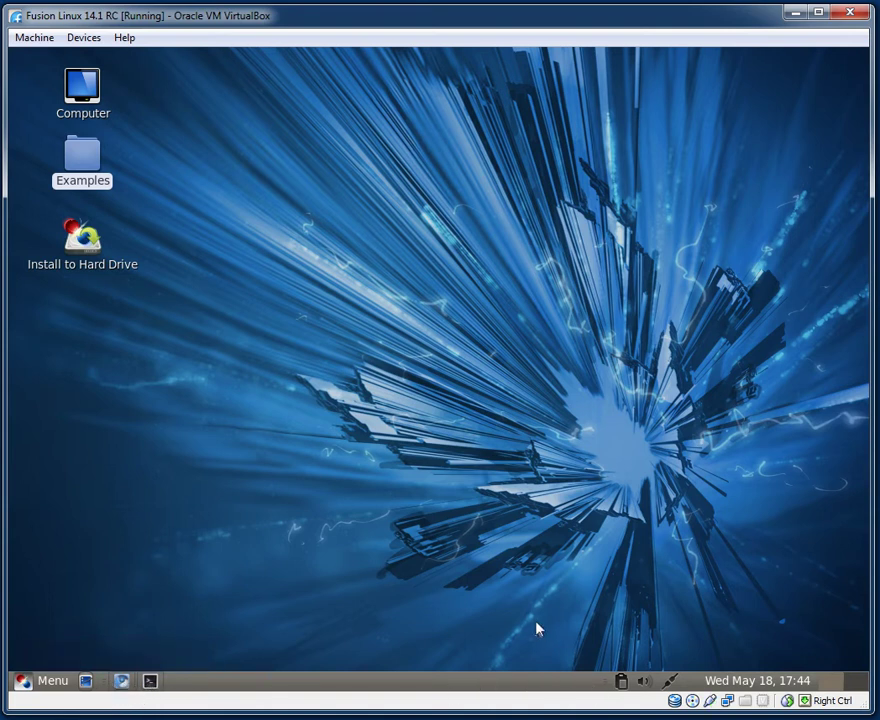
right_click(155, 686)
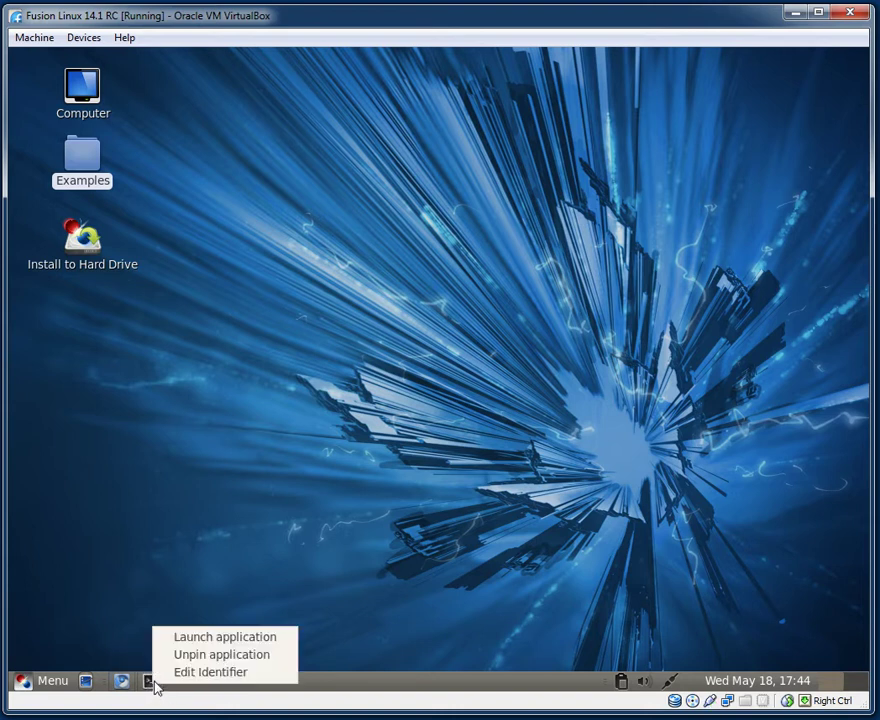
left_click(157, 617)
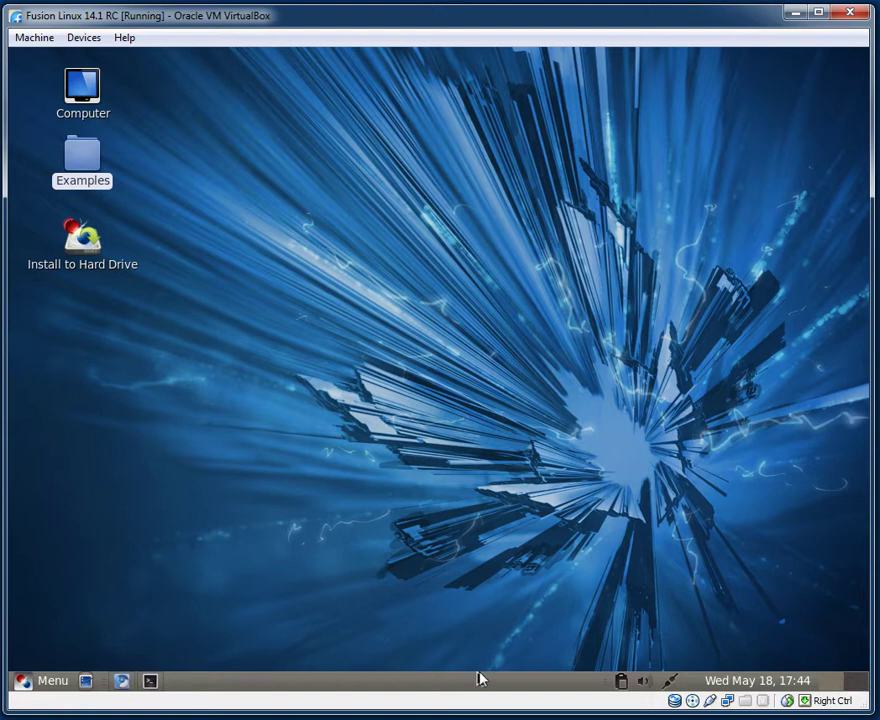
Check the clipboard manager's options and raise the system sound volume
left_click(621, 683)
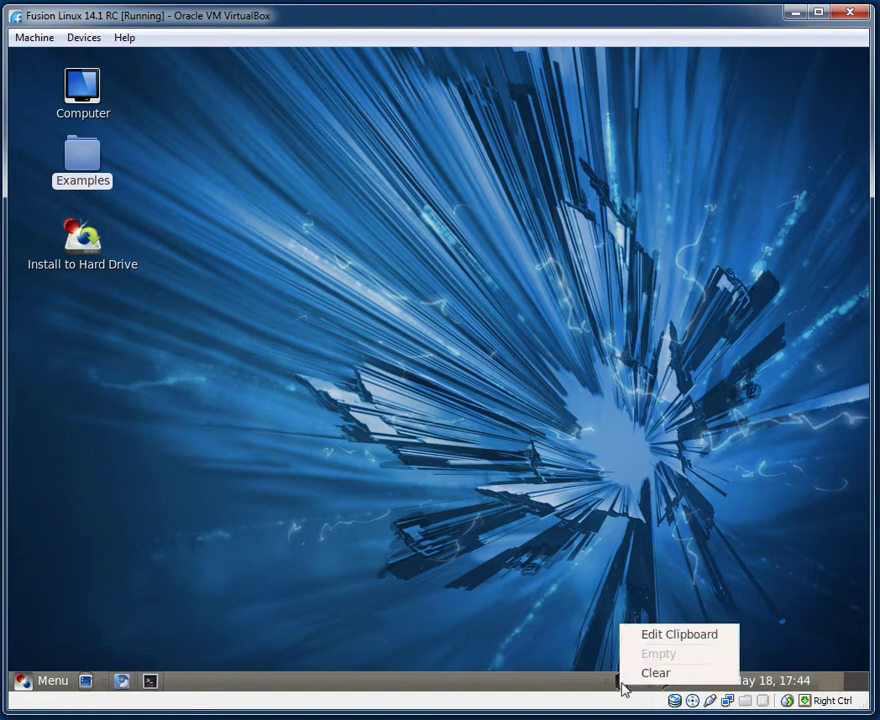
left_click(583, 632)
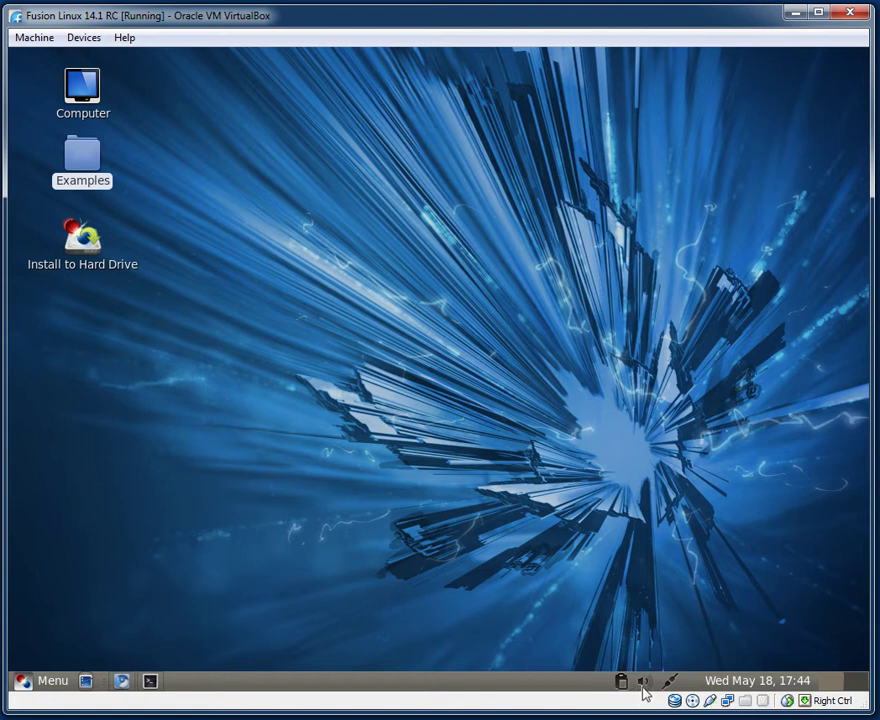
left_click(645, 690)
left_click_drag(644, 665, 655, 577)
left_click(669, 684)
left_click(669, 687)
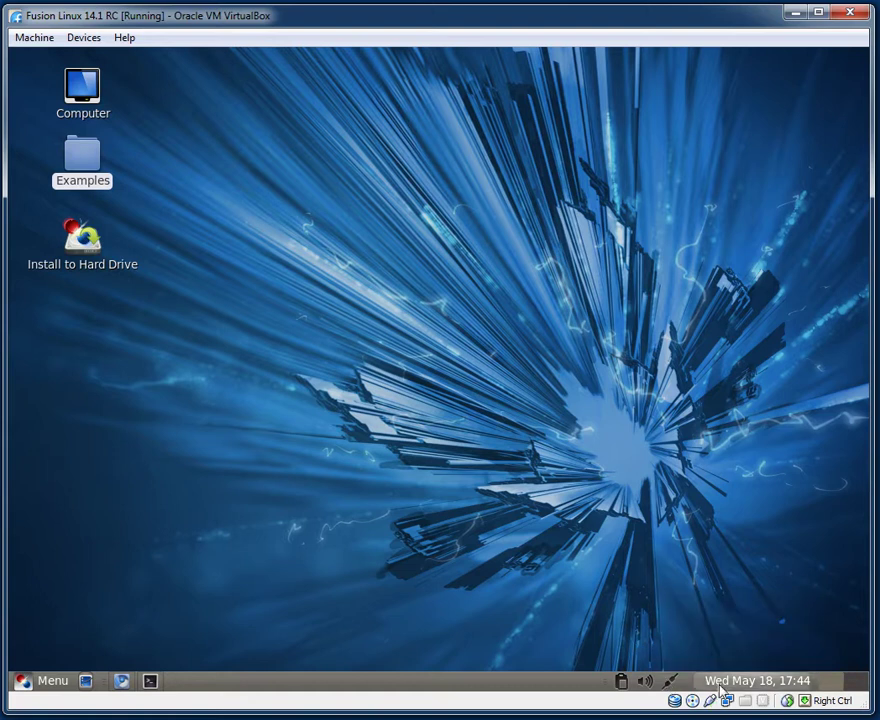
View the clock's calendar with its Locations world map, and close it
left_click(752, 686)
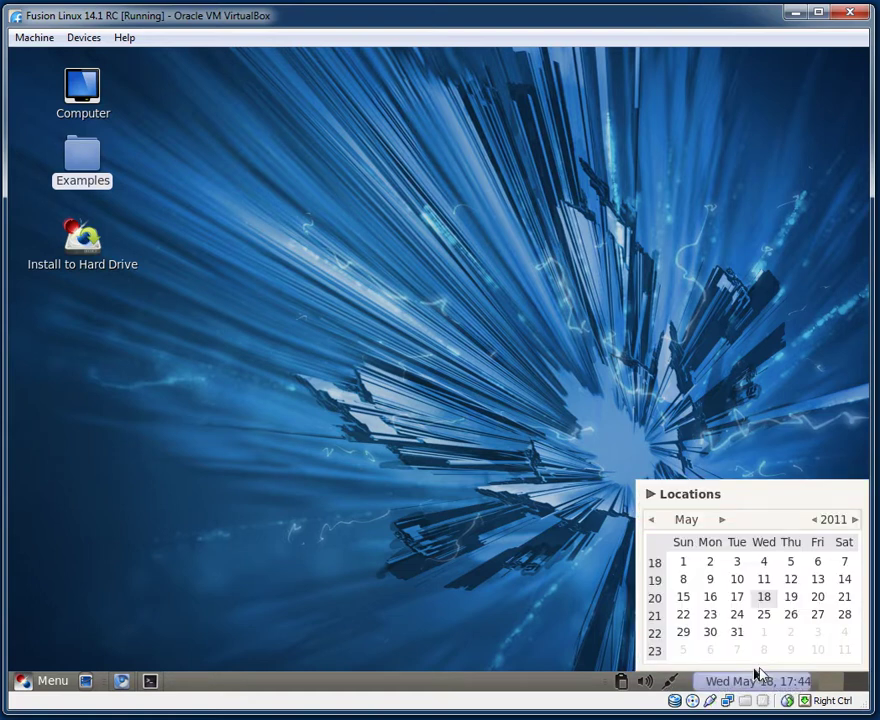
left_click(650, 496)
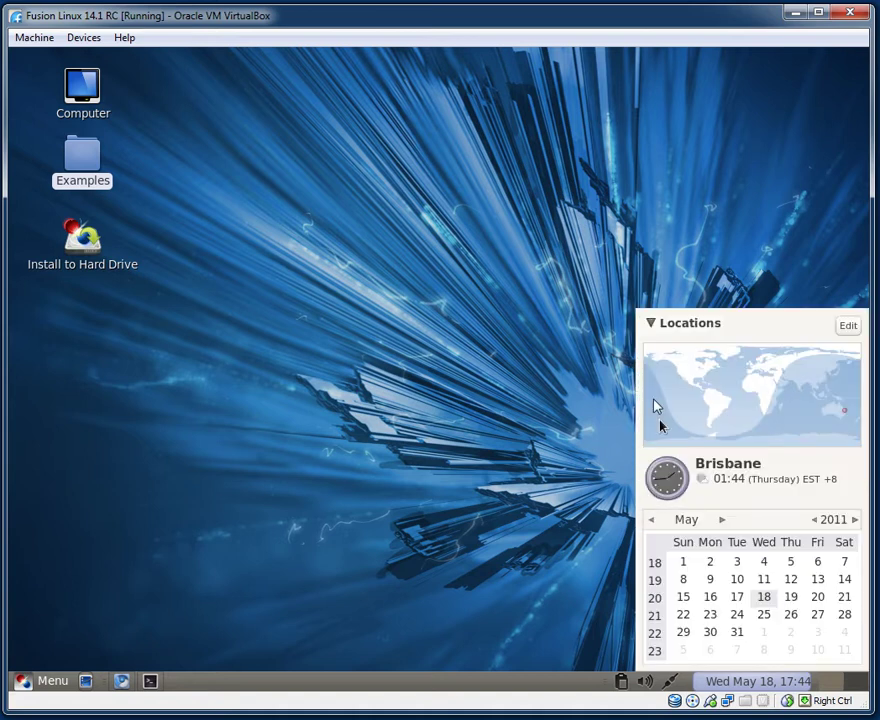
left_click(651, 325)
left_click(761, 681)
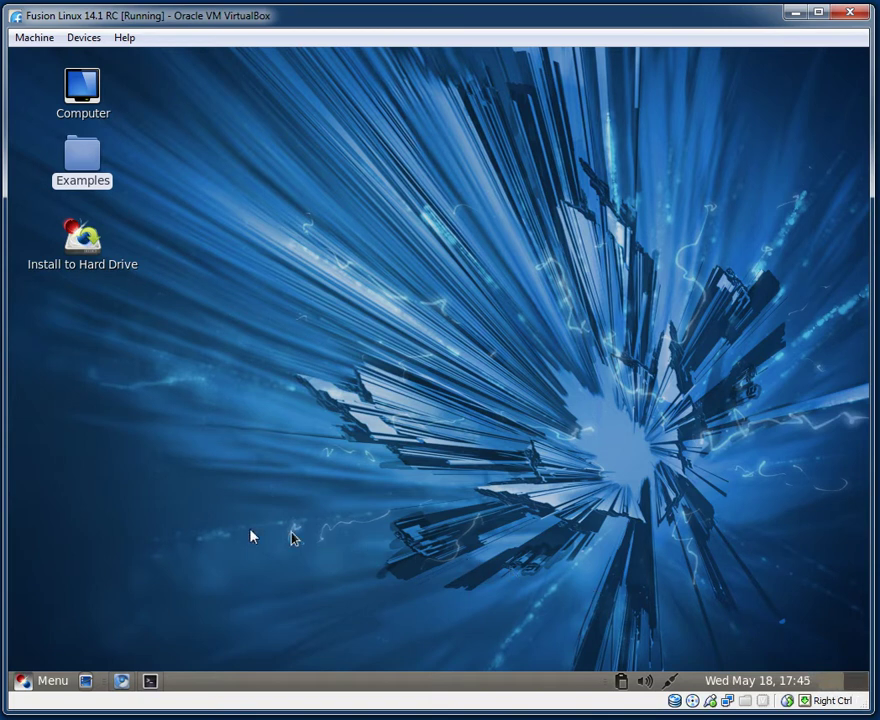
Open the Package Manager and view its About information
left_click(33, 683)
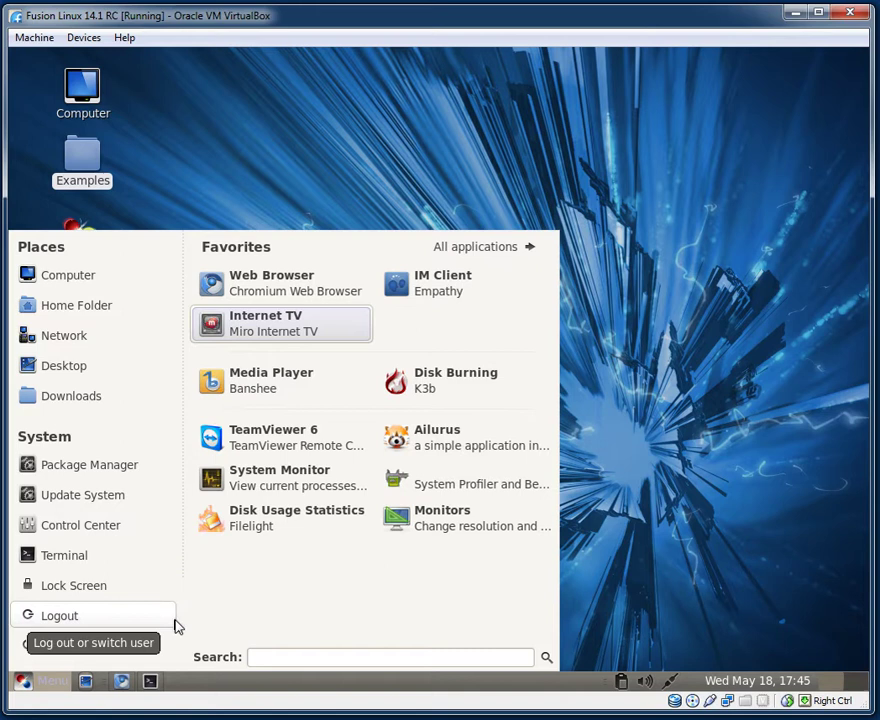
left_click(103, 467)
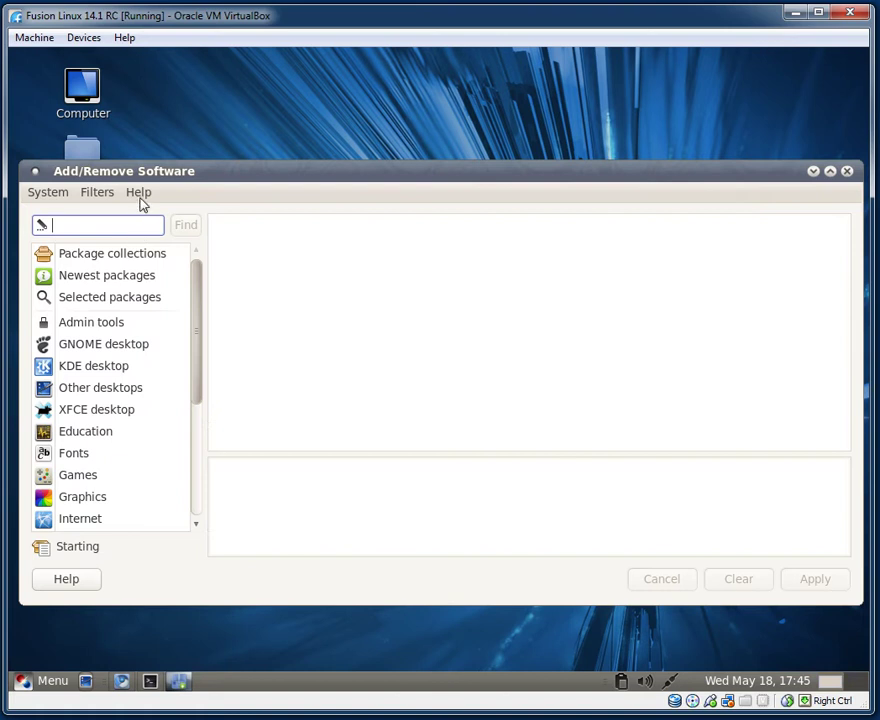
left_click(139, 193)
left_click(147, 230)
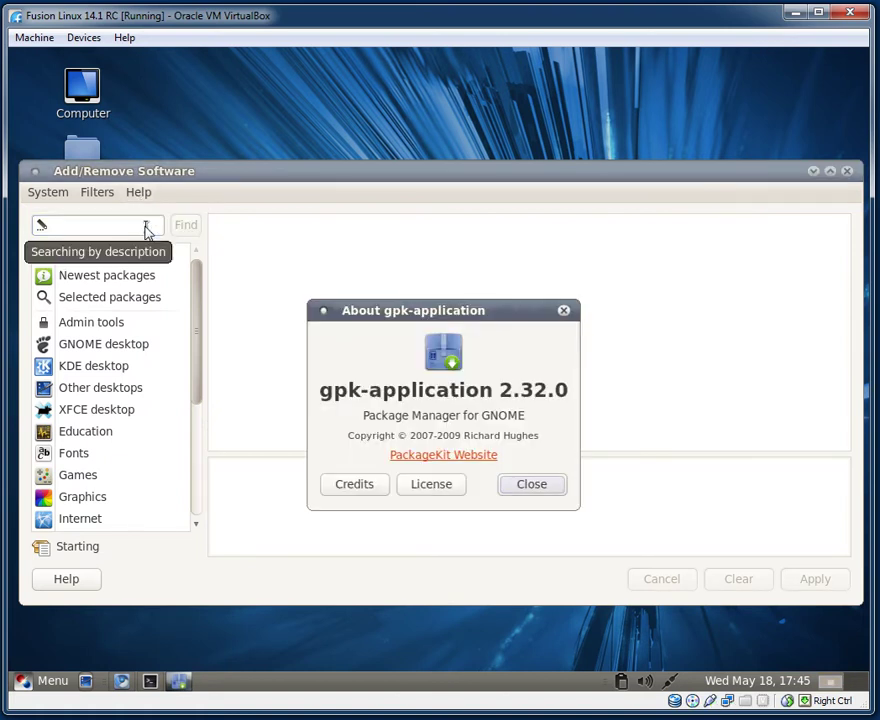
left_click(510, 485)
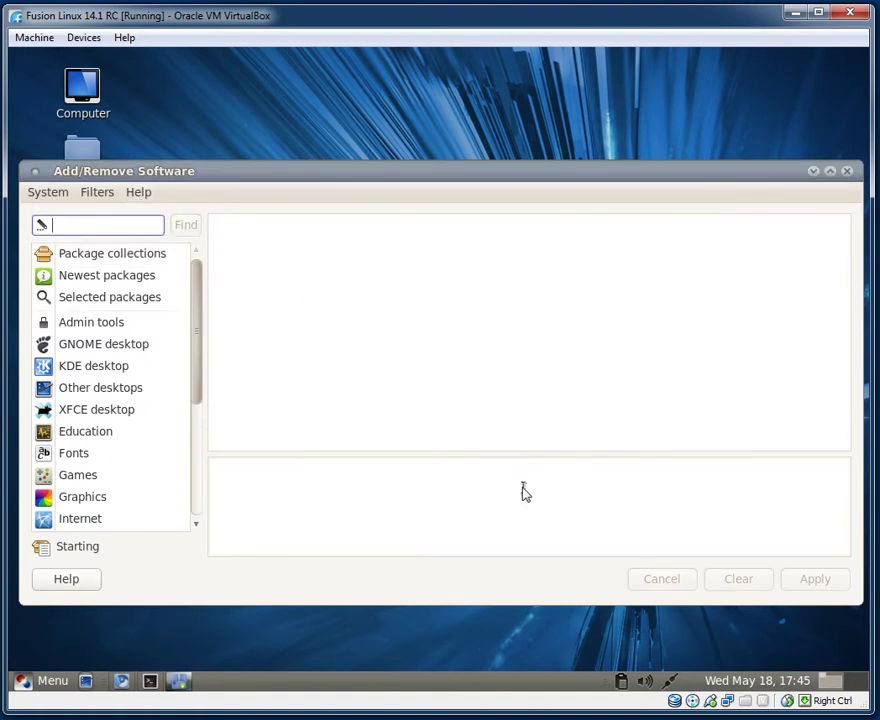
Check the package collections and the System options in Add/Remove Software, and close the window
left_click(73, 262)
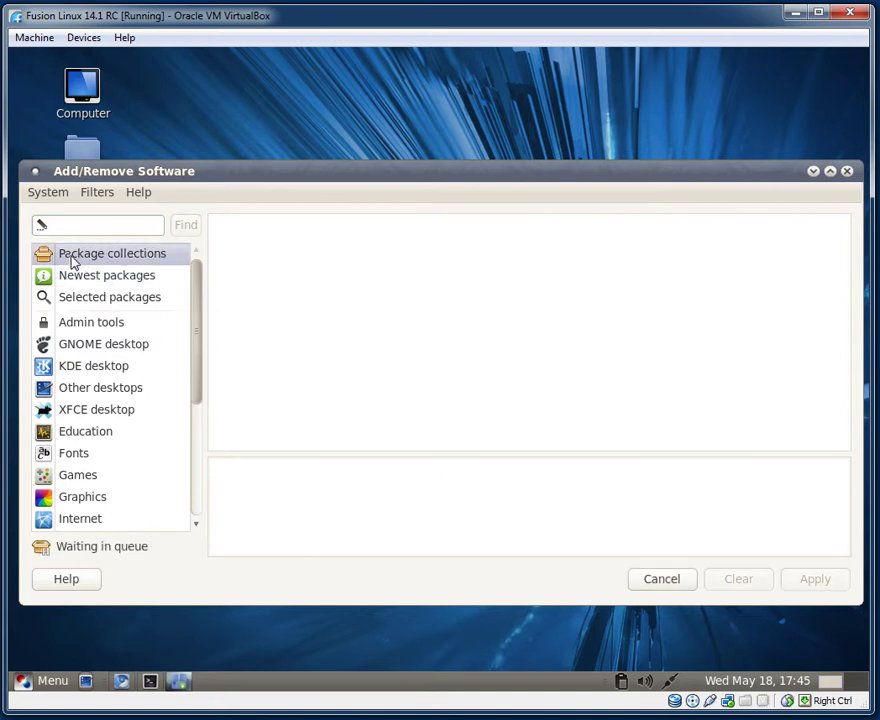
left_click(48, 195)
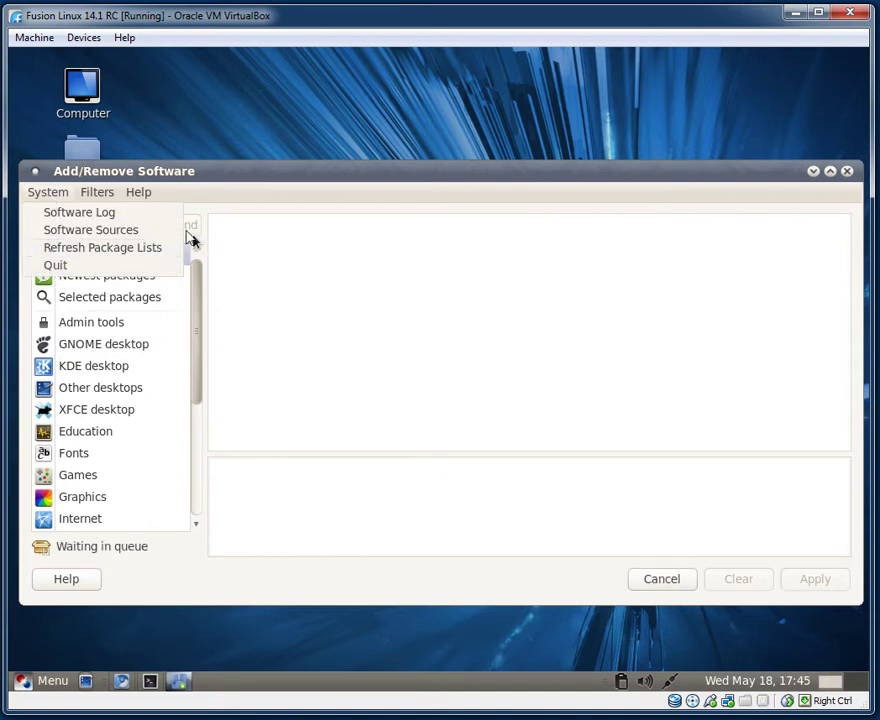
left_click(713, 208)
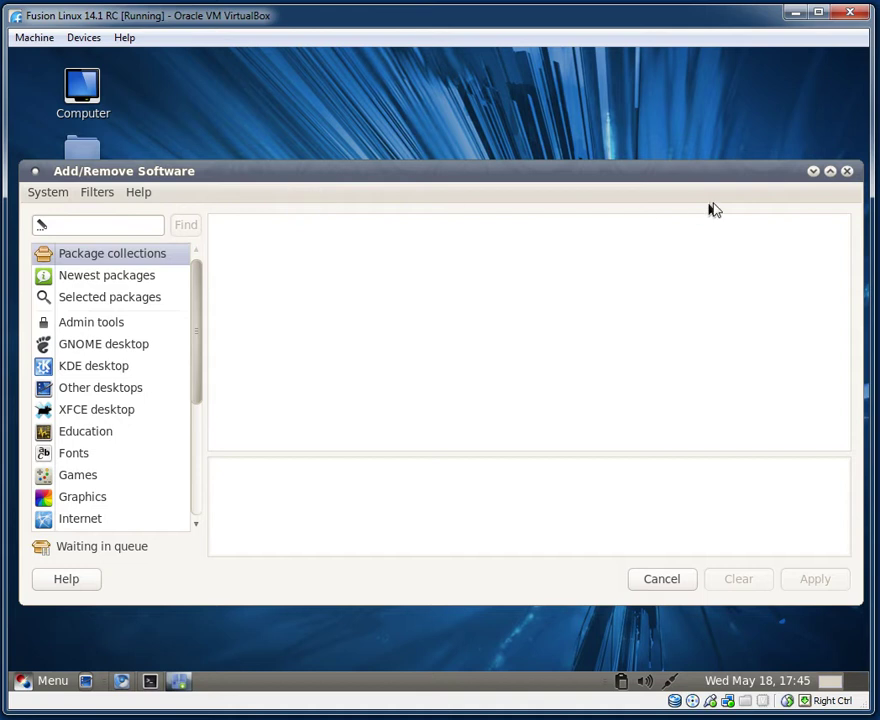
left_click(848, 172)
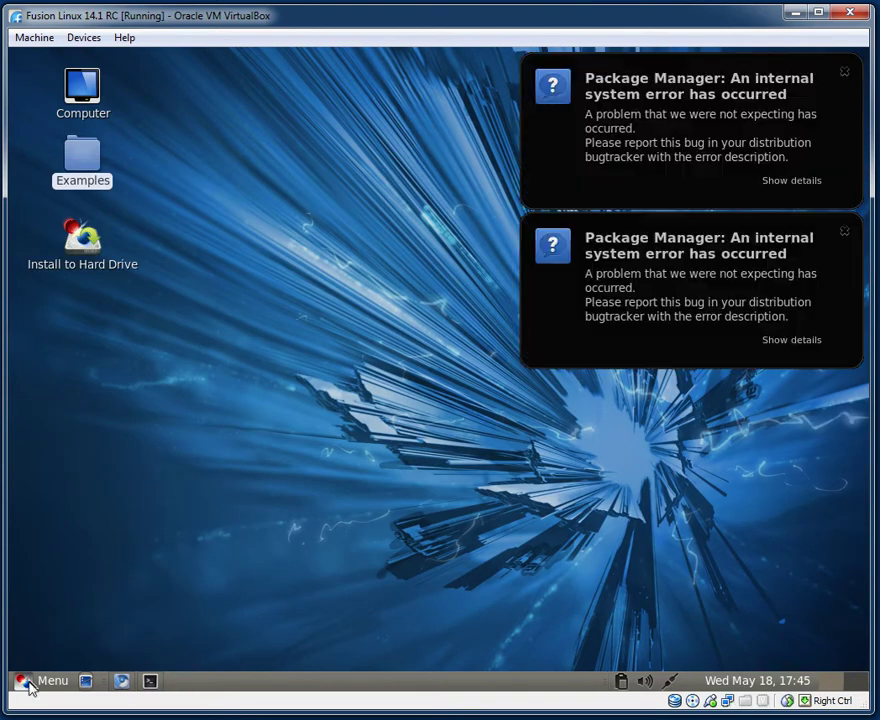
Dismiss both Package Manager error notifications from the desktop
left_click(38, 681)
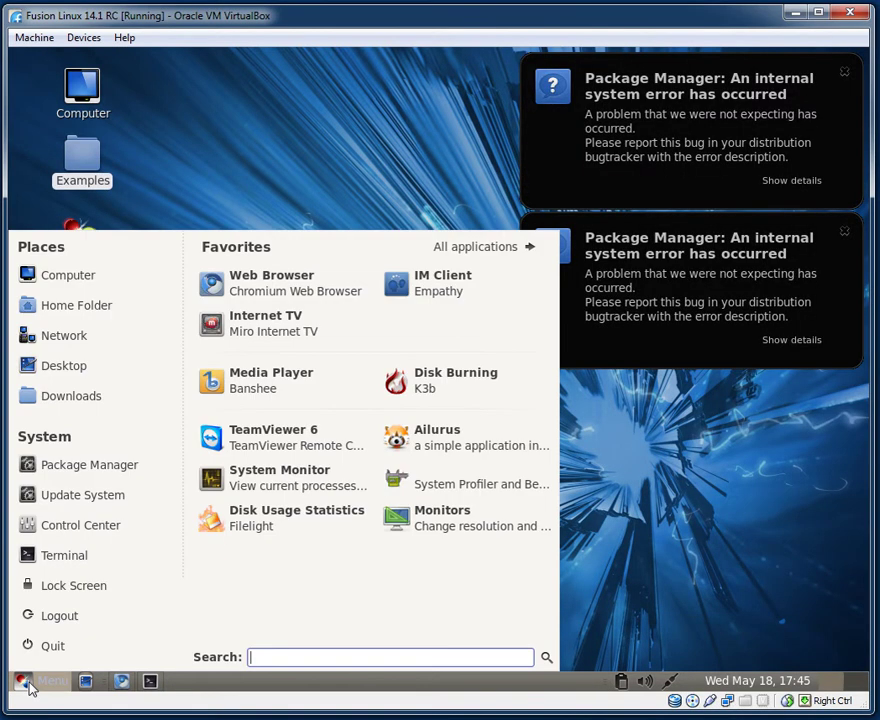
left_click(29, 684)
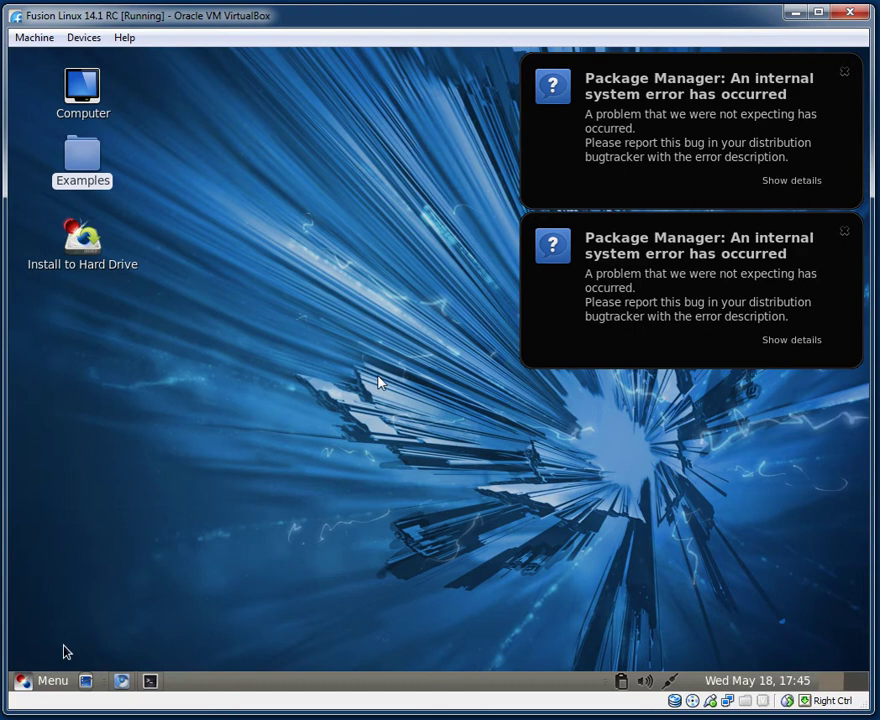
left_click(845, 74)
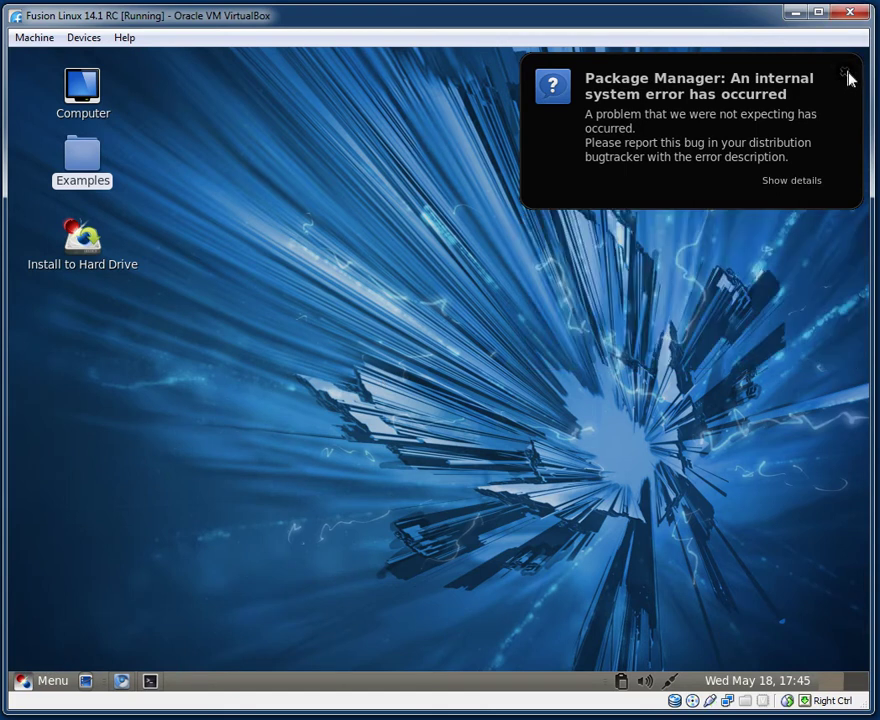
left_click(845, 74)
Show all applications in the main menu and look through the Accessories category
left_click(16, 682)
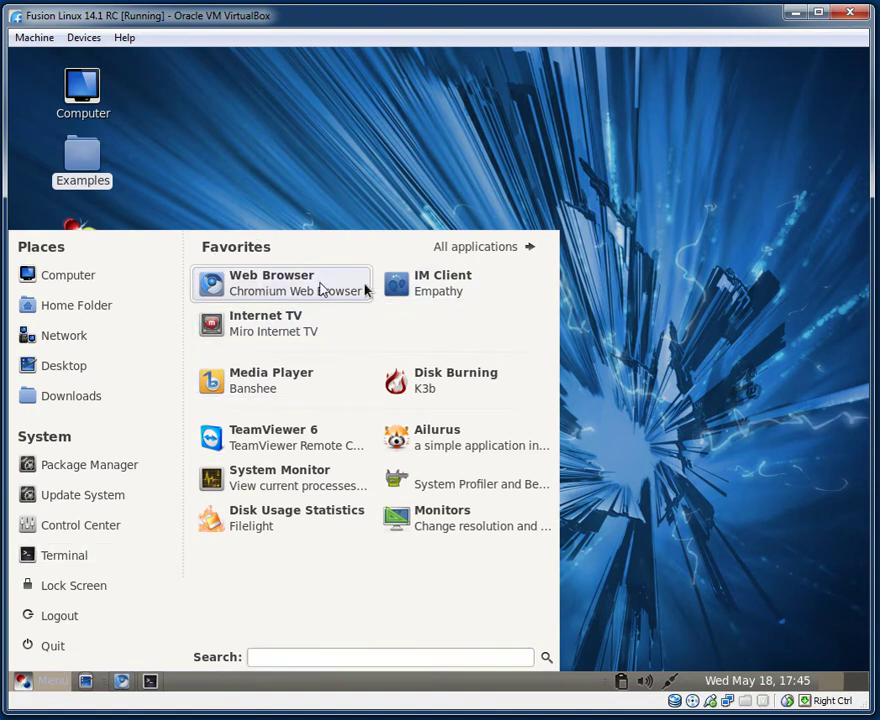
left_click(452, 250)
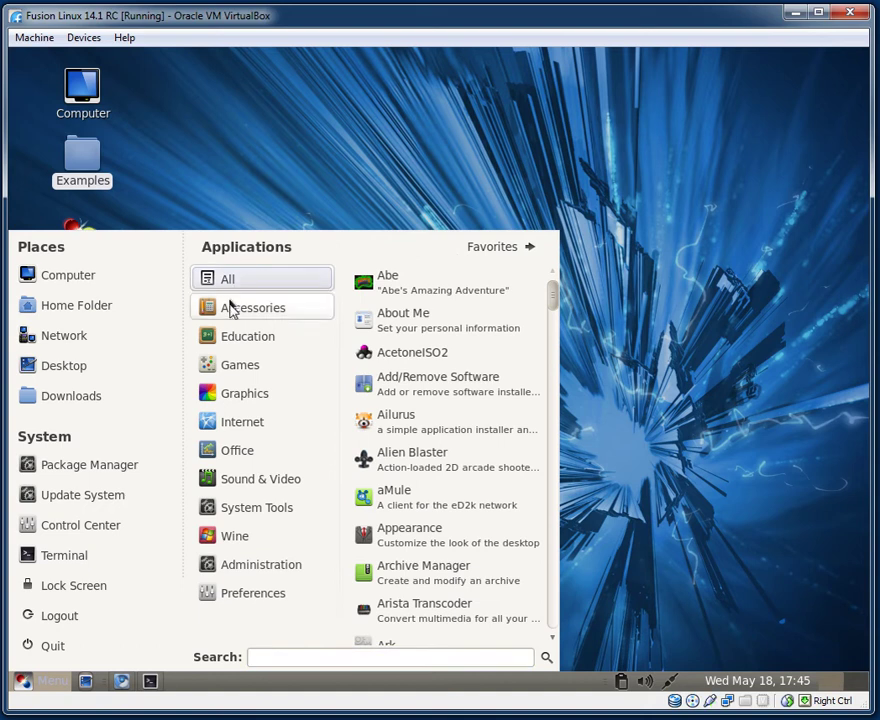
mouse_move(230, 310)
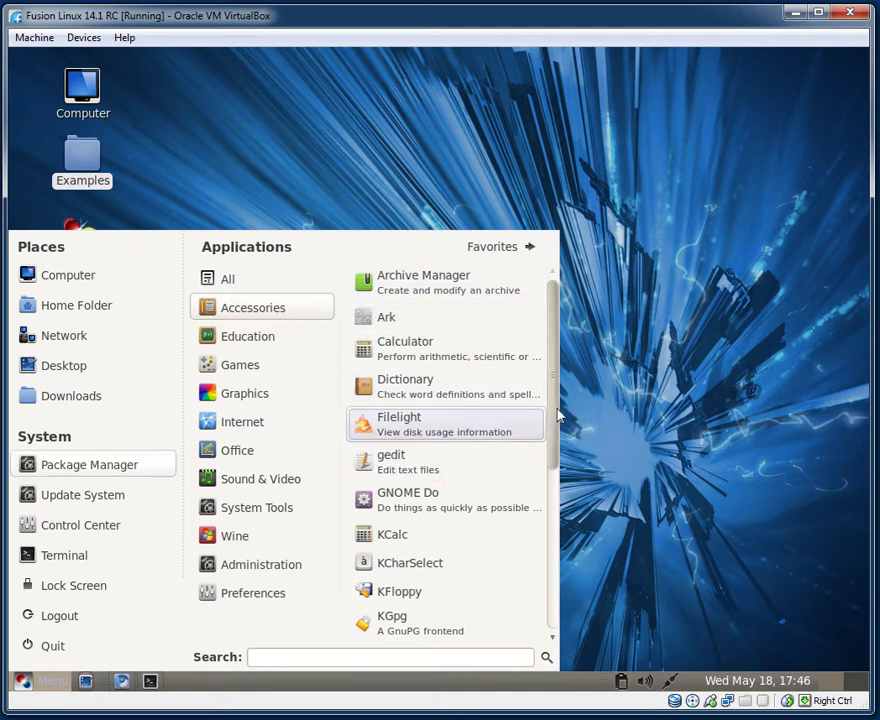
left_click_drag(552, 416, 548, 463)
scroll(546, 473, "up", 3)
scroll(548, 490, "down", 8)
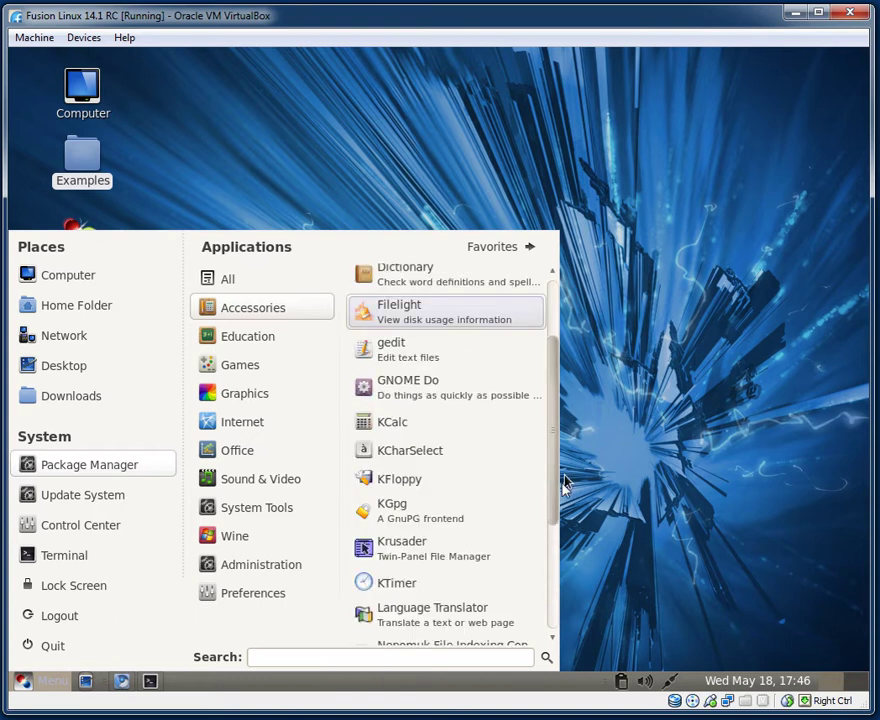
scroll(558, 562, "down", 1)
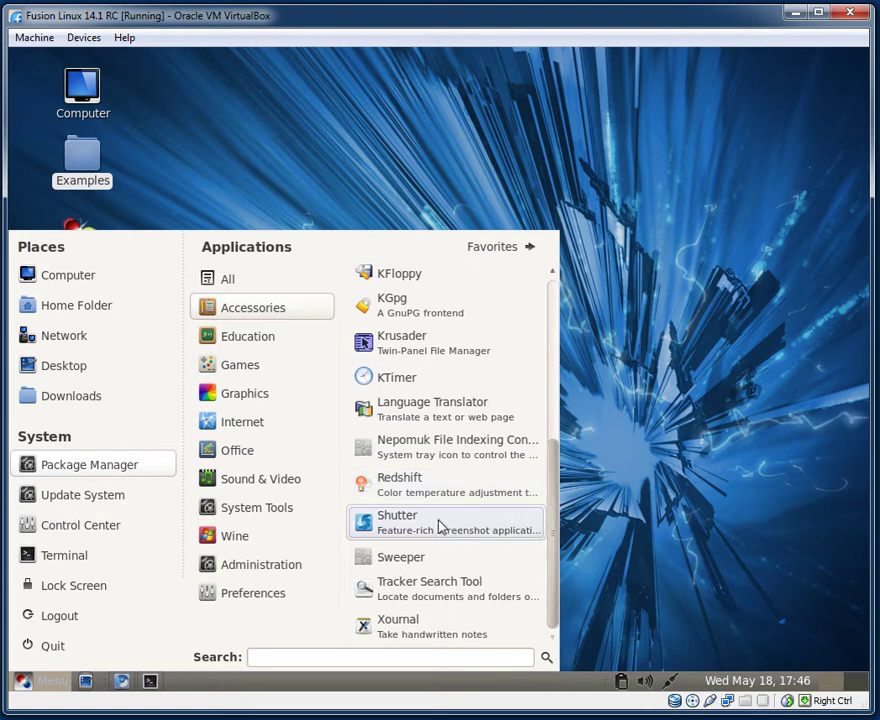
Look through the applications in the Education and Games categories
mouse_move(291, 336)
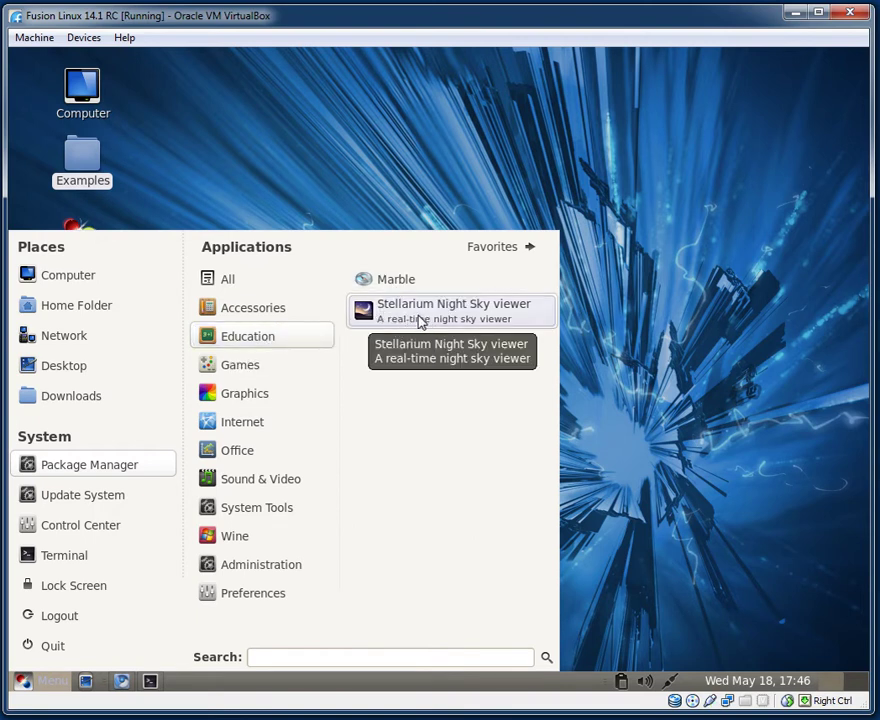
mouse_move(295, 367)
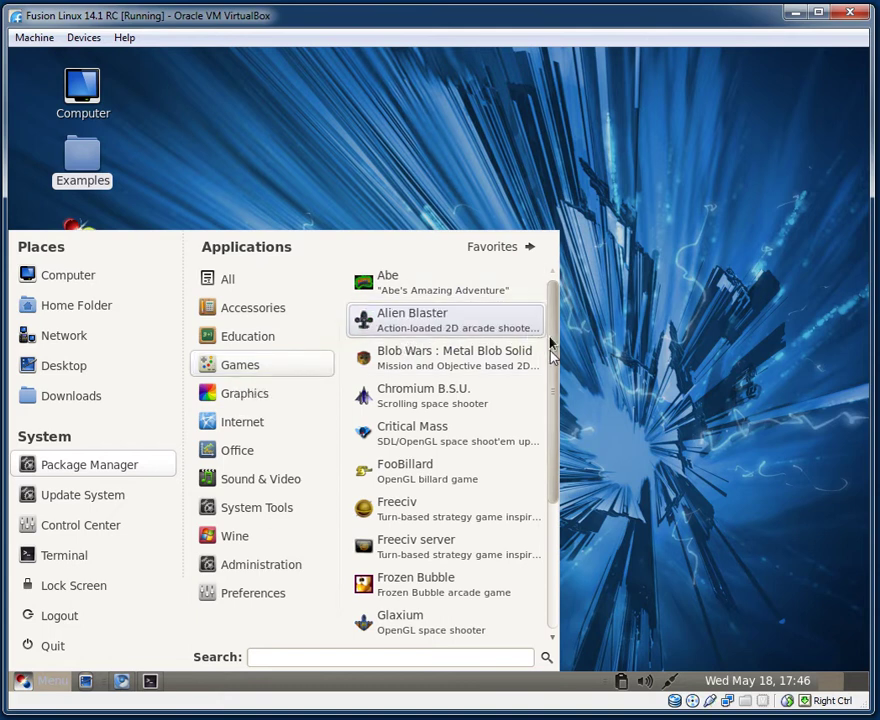
scroll(551, 449, "down", 3)
left_click_drag(551, 449, 552, 295)
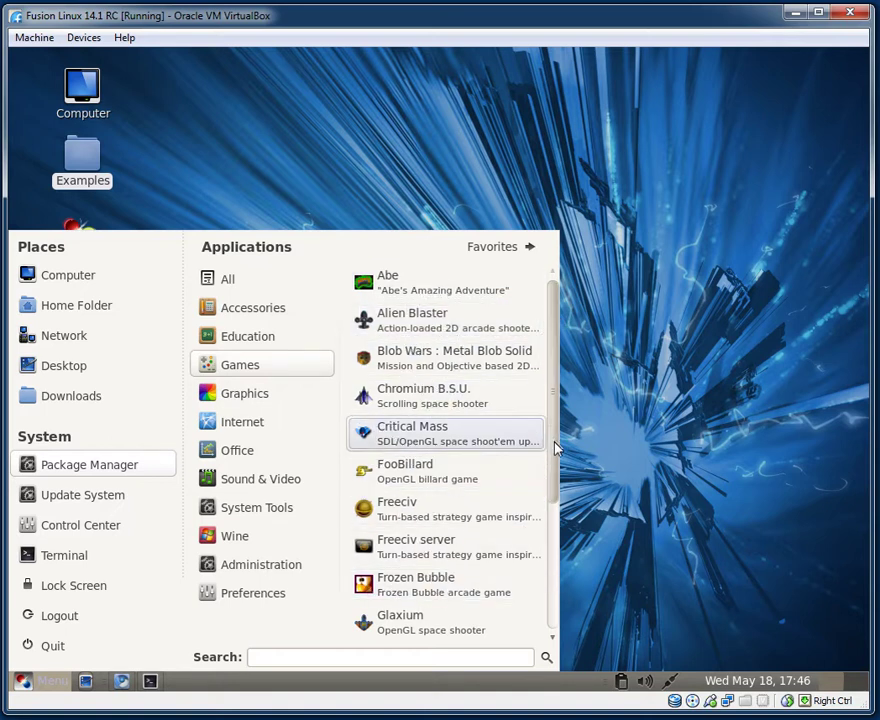
Look through the remaining applications in the Games category and those in the Graphics category
scroll(554, 583, "down", 3)
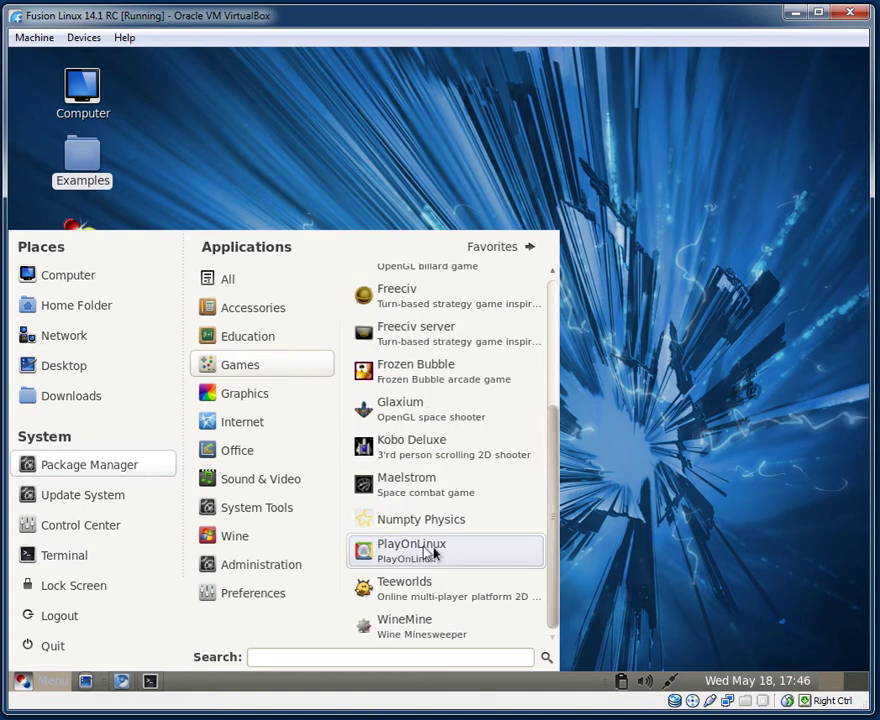
mouse_move(277, 398)
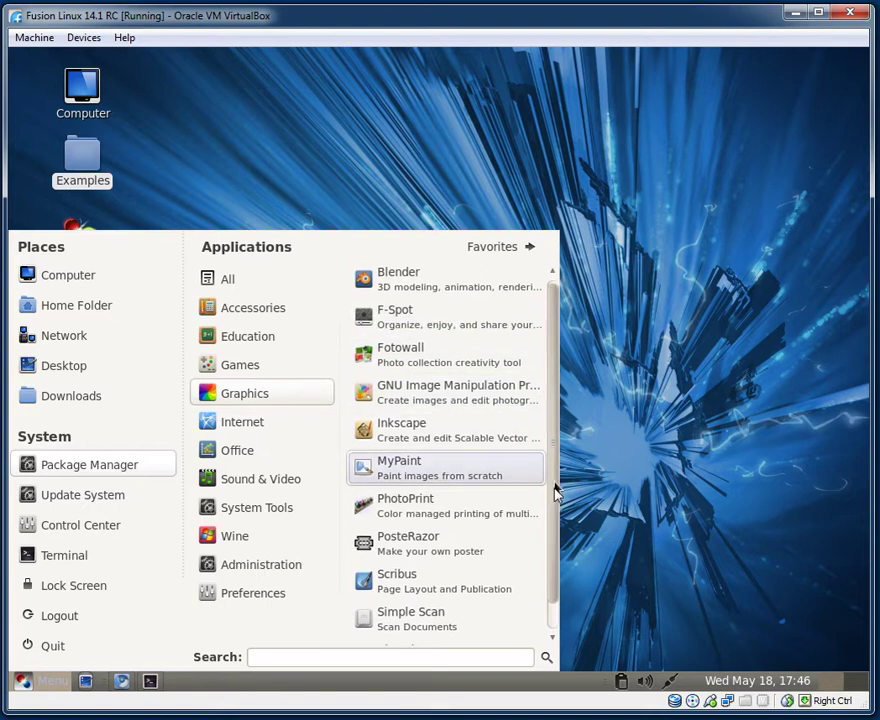
scroll(554, 491, "down", 1)
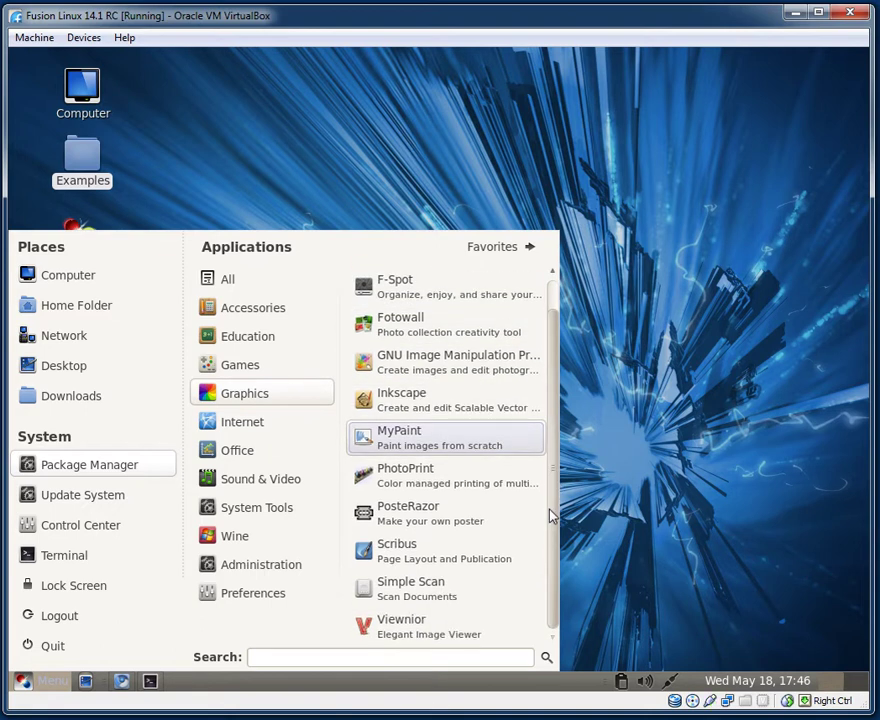
scroll(552, 490, "up", 1)
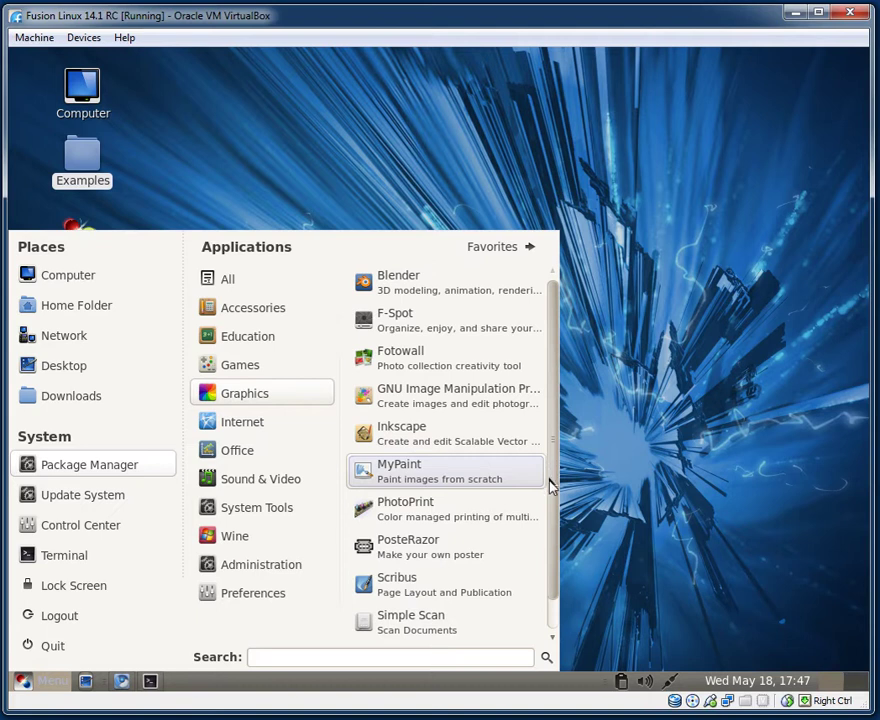
scroll(541, 549, "down", 1)
Look through the full list of applications in the Internet category
mouse_move(310, 434)
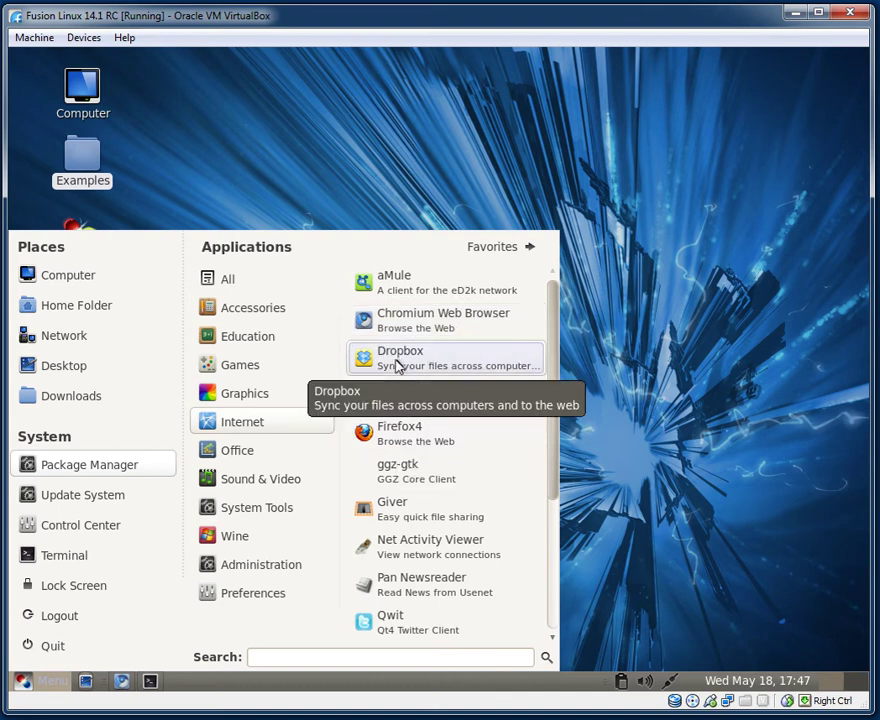
scroll(556, 375, "down", 1)
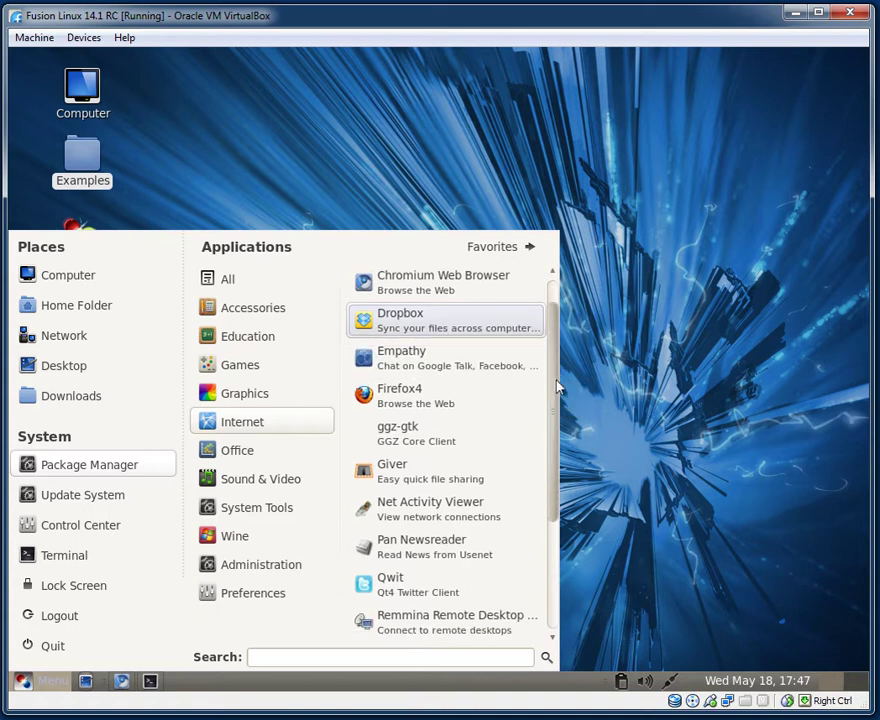
scroll(558, 390, "down", 3)
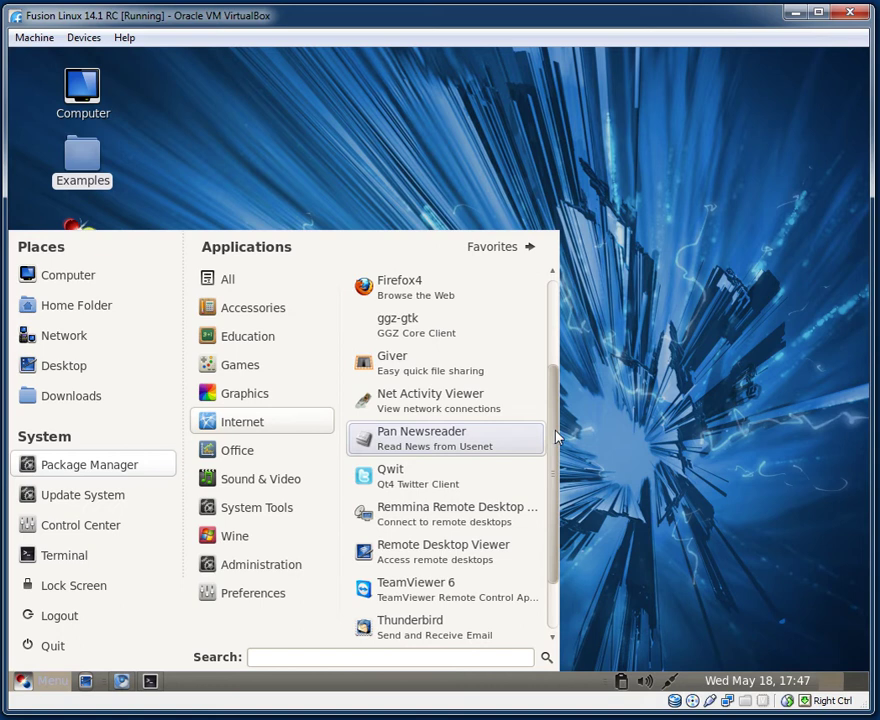
scroll(556, 444, "down", 1)
scroll(554, 457, "down", 1)
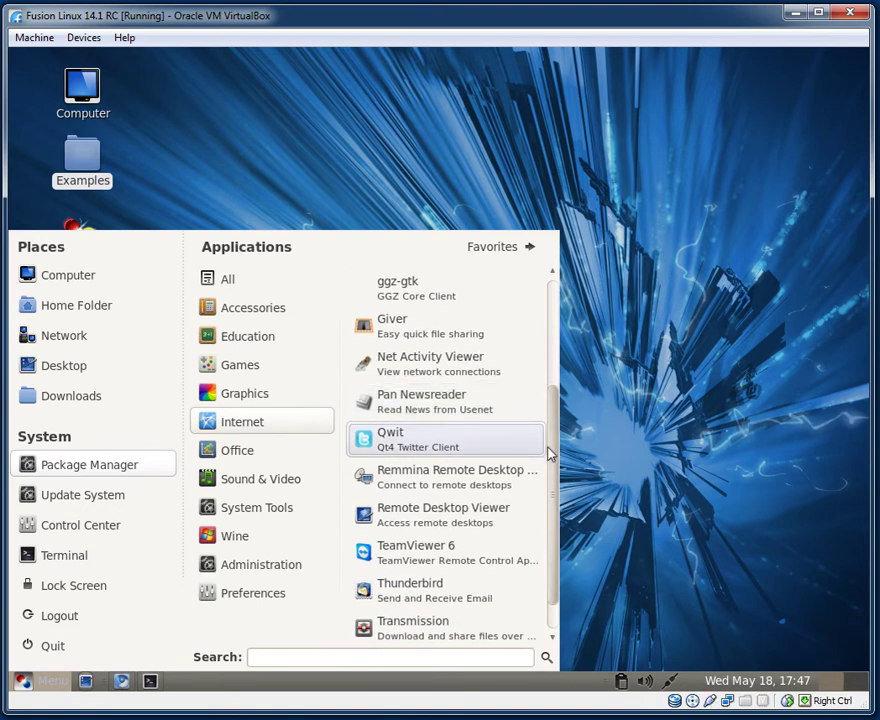
scroll(554, 460, "down", 1)
scroll(556, 468, "down", 1)
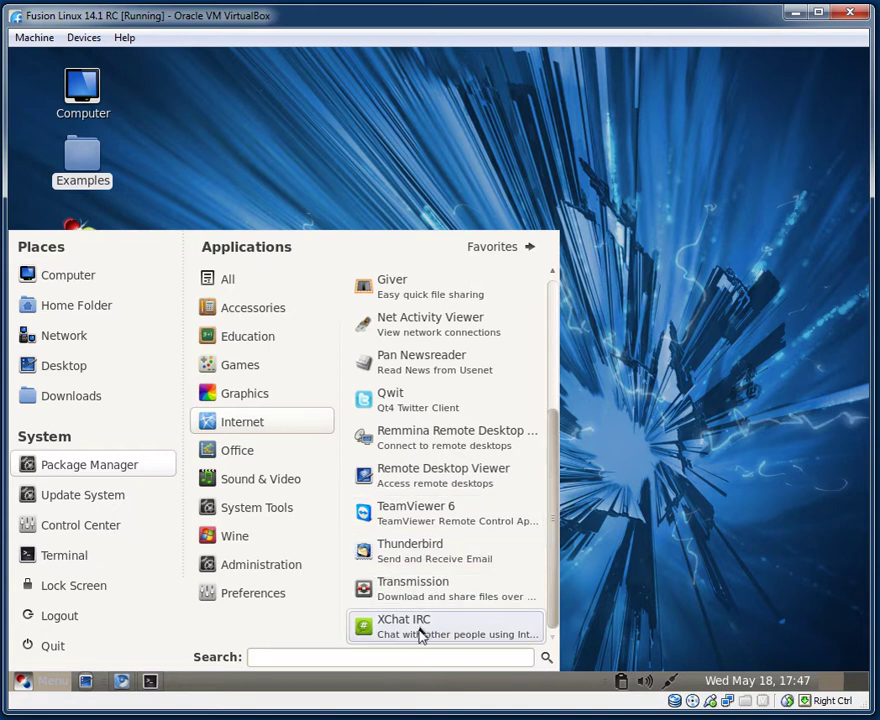
Look through the applications in the Office and Sound & Video categories
mouse_move(232, 452)
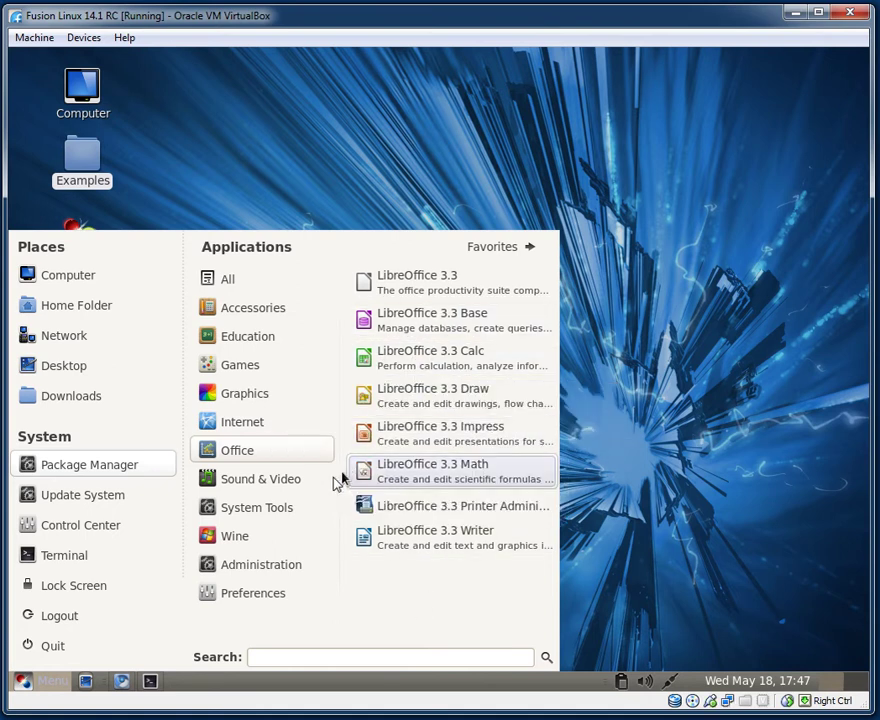
mouse_move(294, 490)
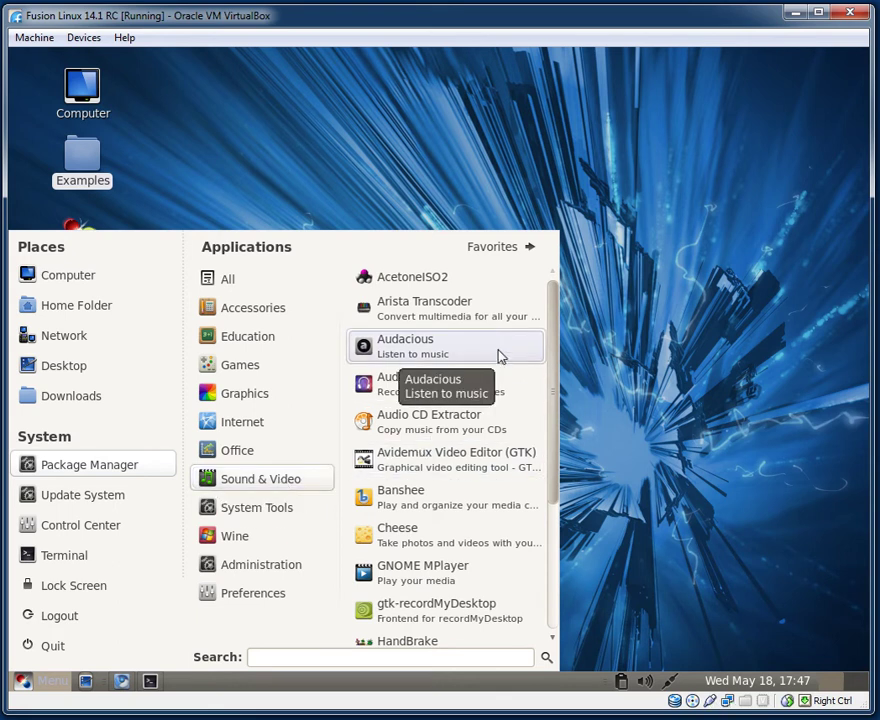
scroll(553, 345, "down", 2)
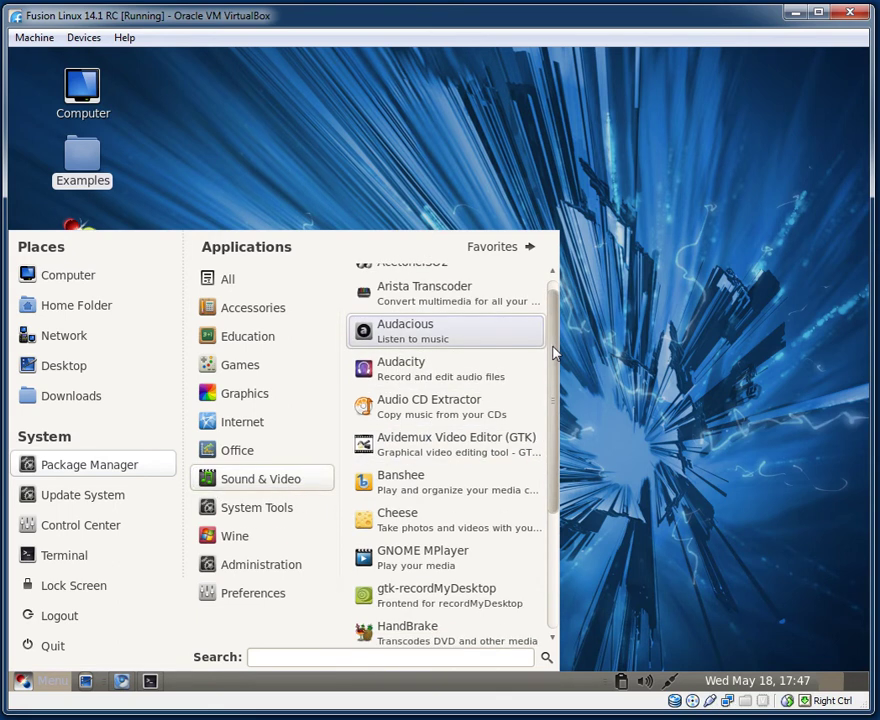
scroll(550, 368, "down", 1)
scroll(546, 390, "up", 2)
scroll(544, 396, "down", 3)
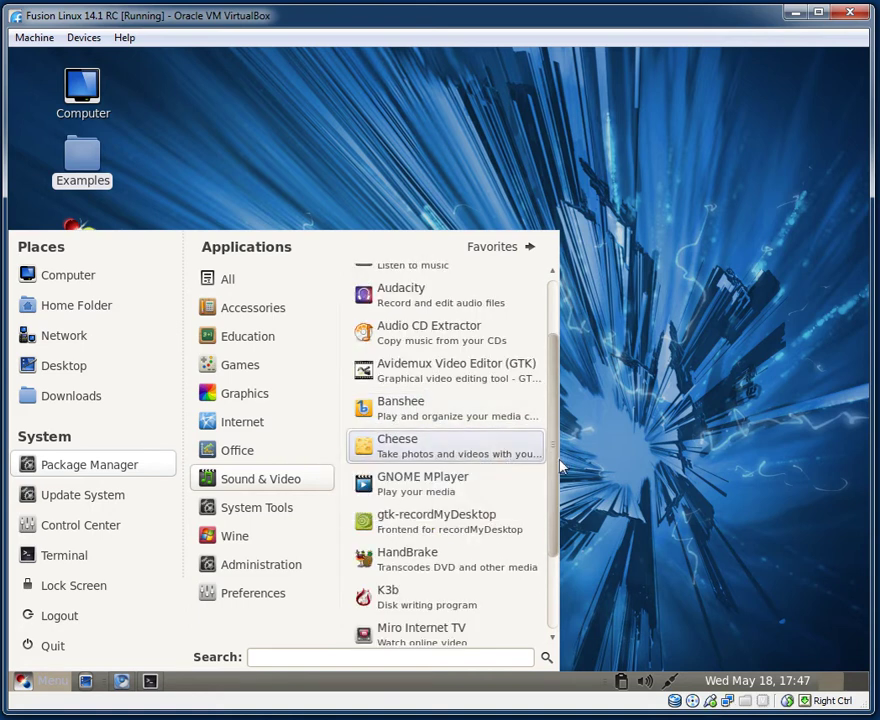
left_click_drag(556, 462, 550, 526)
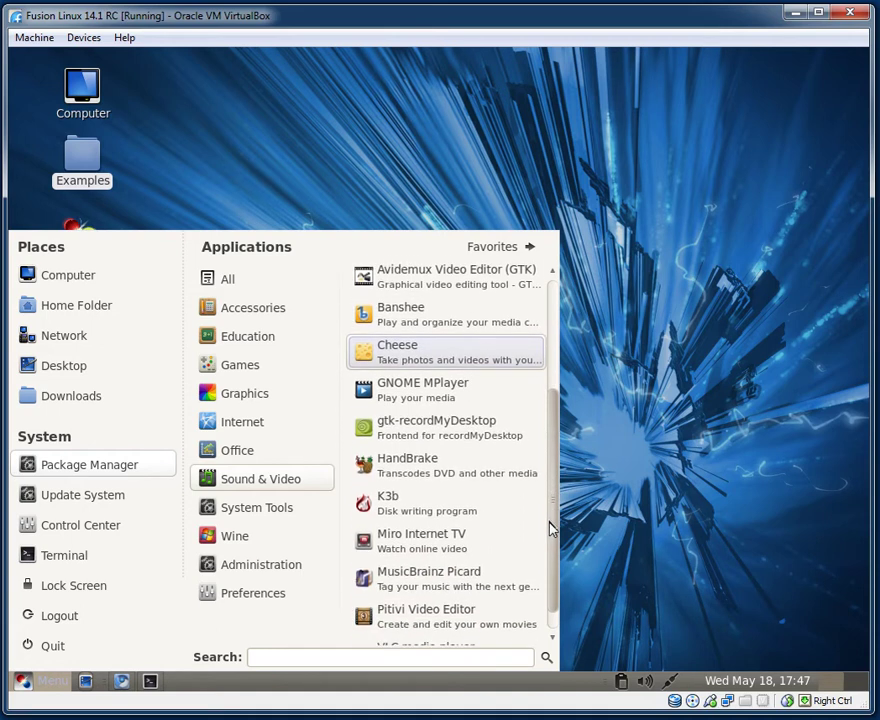
scroll(548, 543, "up", 4)
scroll(550, 535, "down", 5)
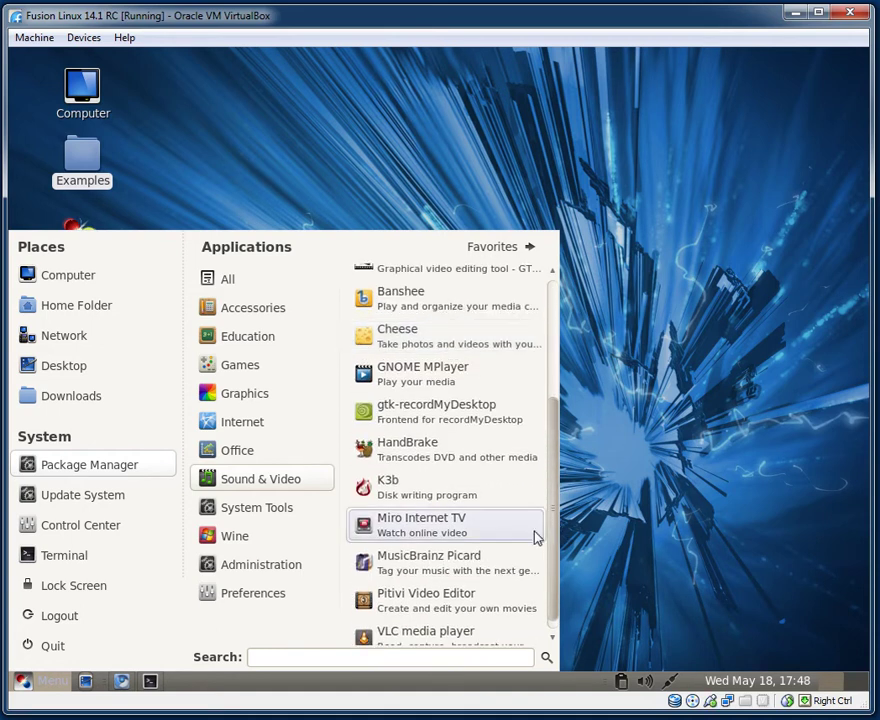
scroll(520, 540, "down", 1)
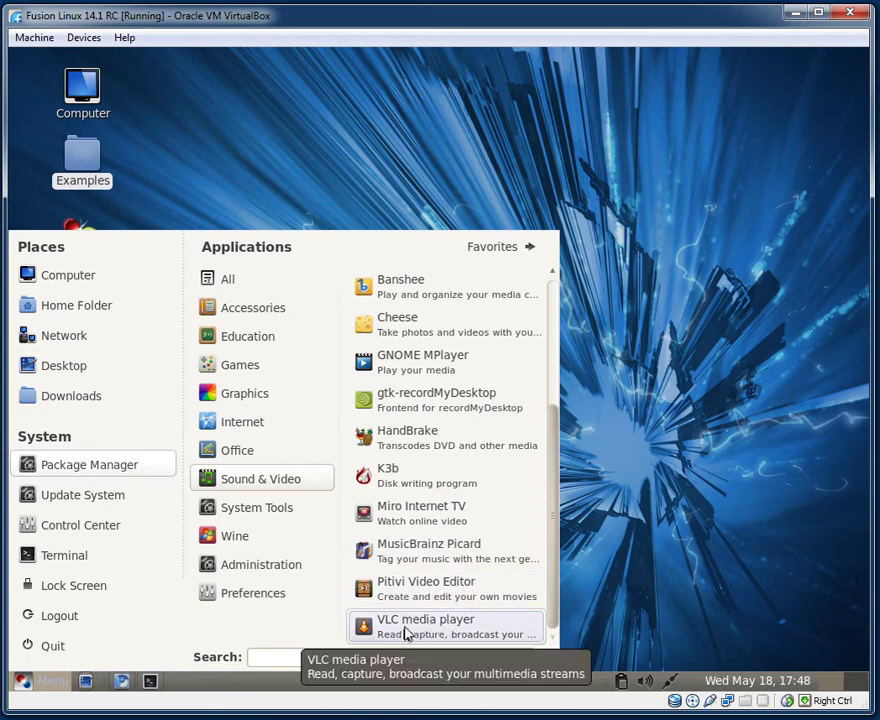
Look through the applications in the System Tools and Wine categories
mouse_move(288, 522)
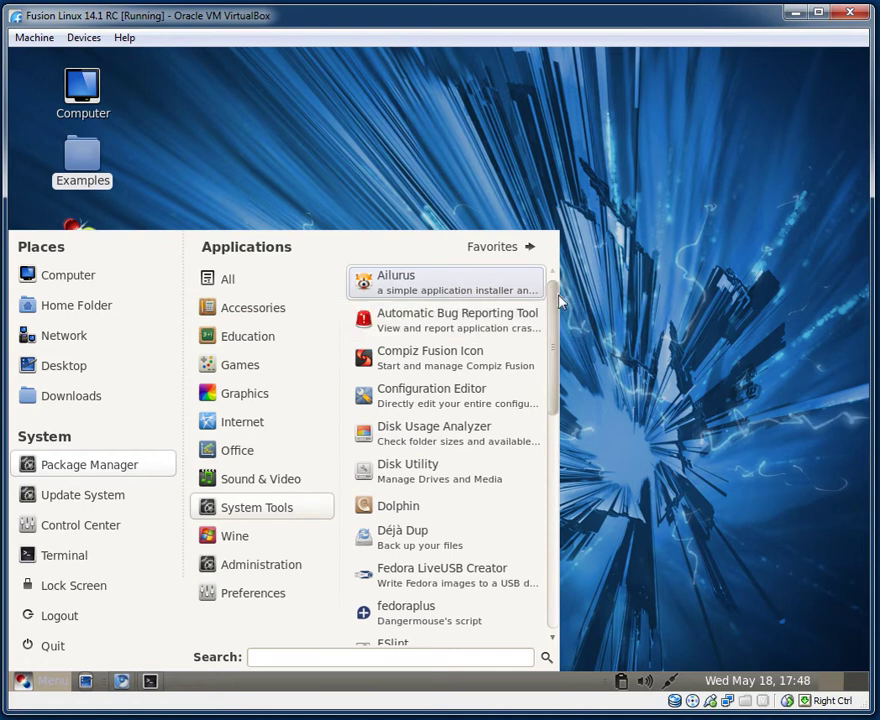
left_click_drag(553, 311, 561, 537)
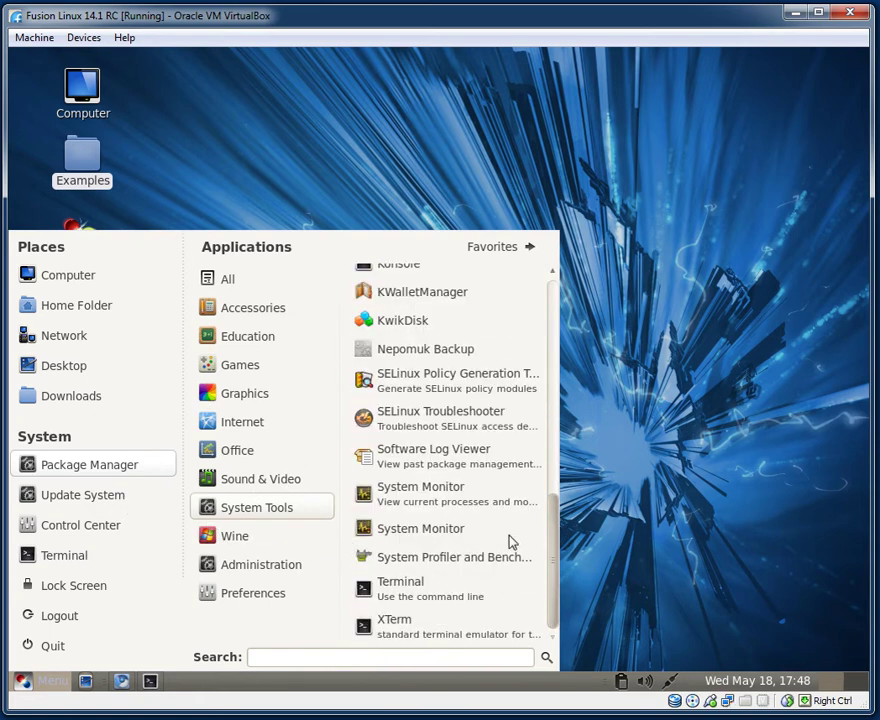
mouse_move(190, 532)
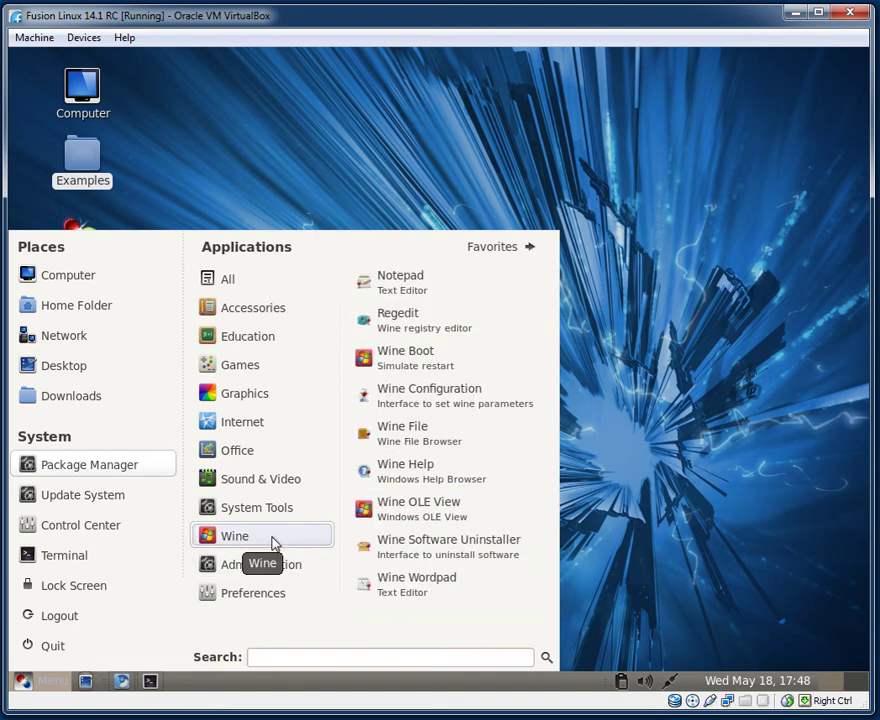
Look through the configuration tools in the Administration category
mouse_move(318, 573)
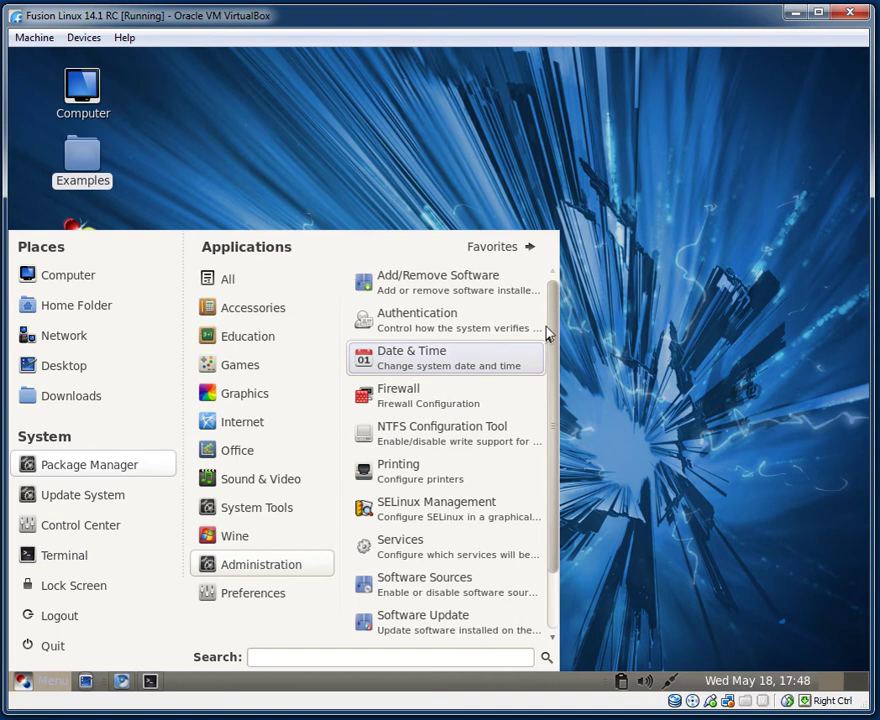
left_click(557, 607)
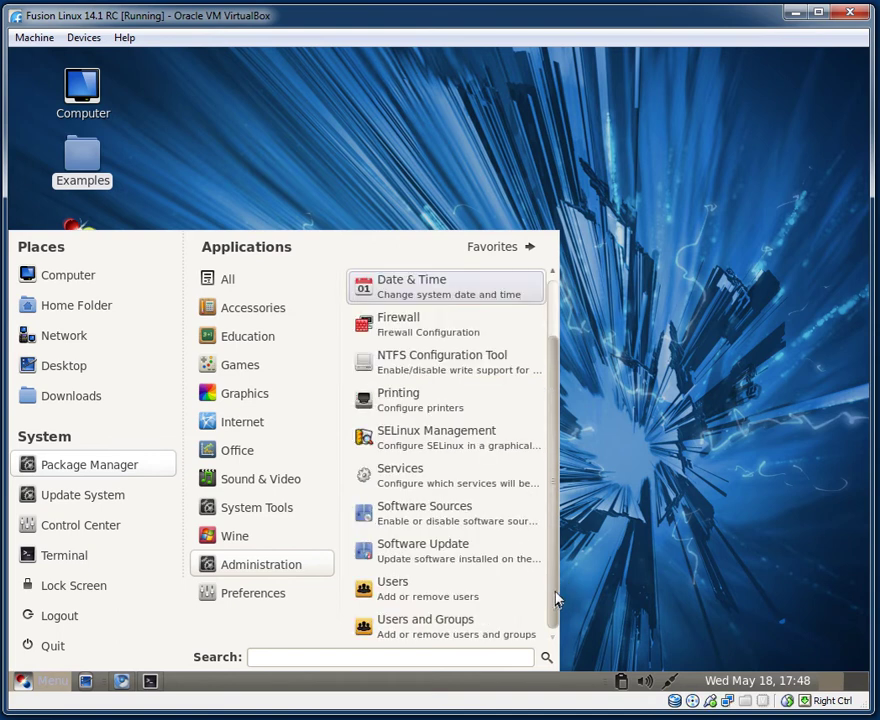
left_click_drag(557, 390, 583, 293)
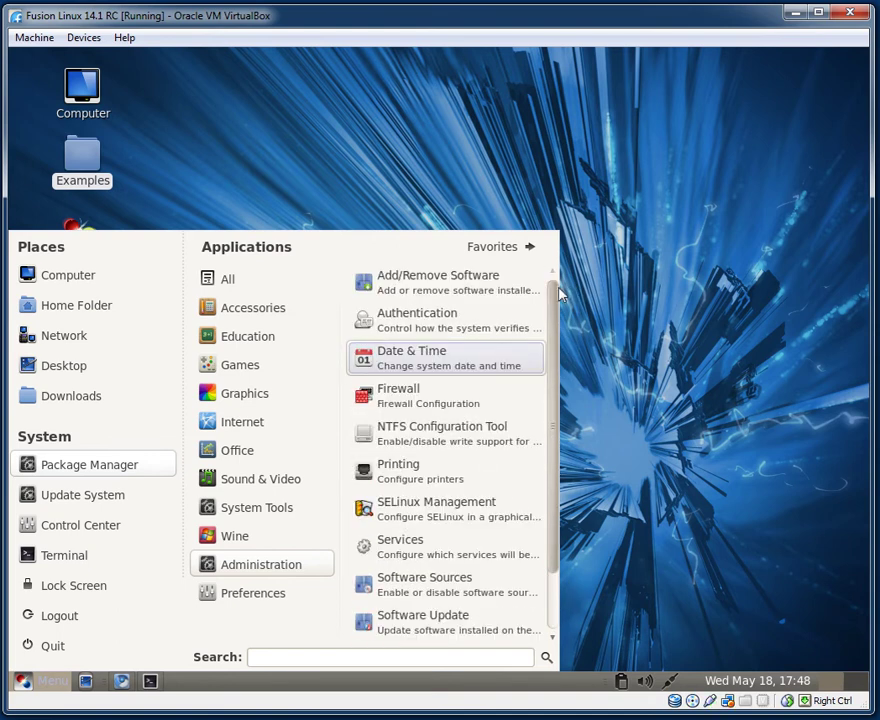
mouse_move(262, 593)
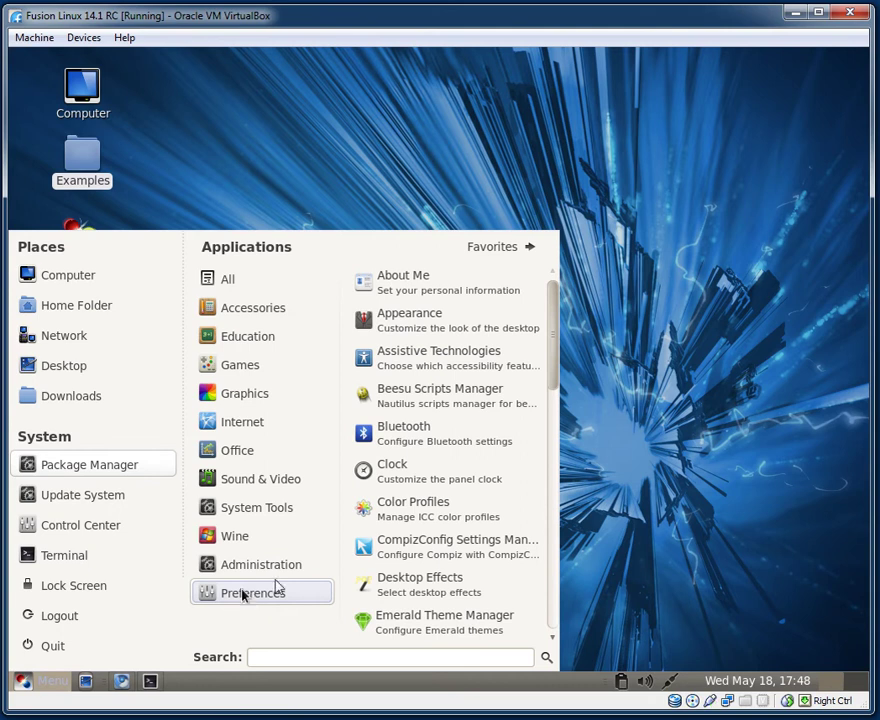
mouse_move(262, 565)
scroll(430, 499, "down", 2)
scroll(435, 497, "up", 2)
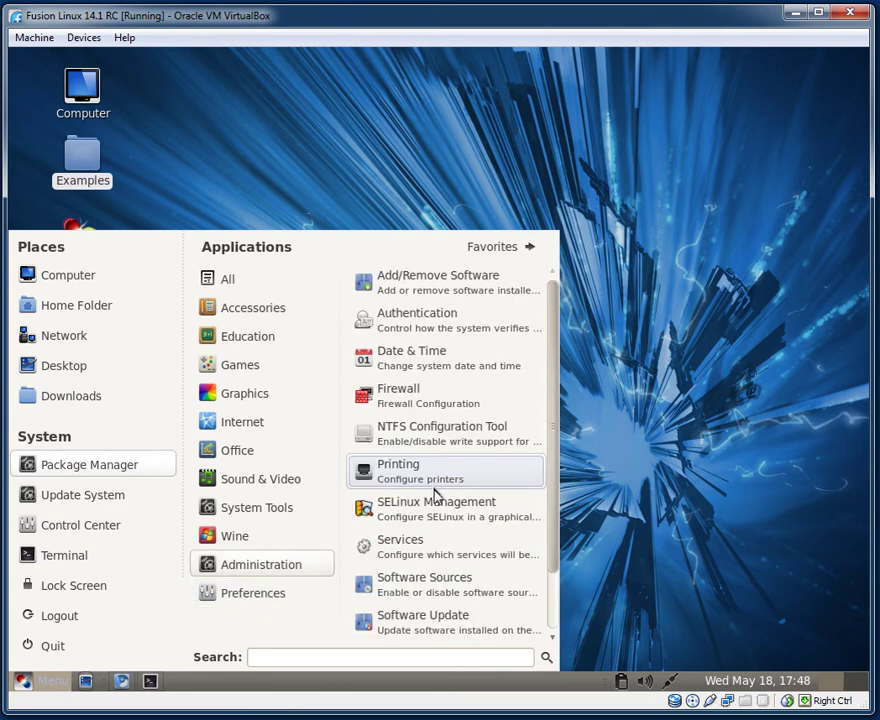
scroll(433, 500, "down", 2)
scroll(432, 506, "up", 2)
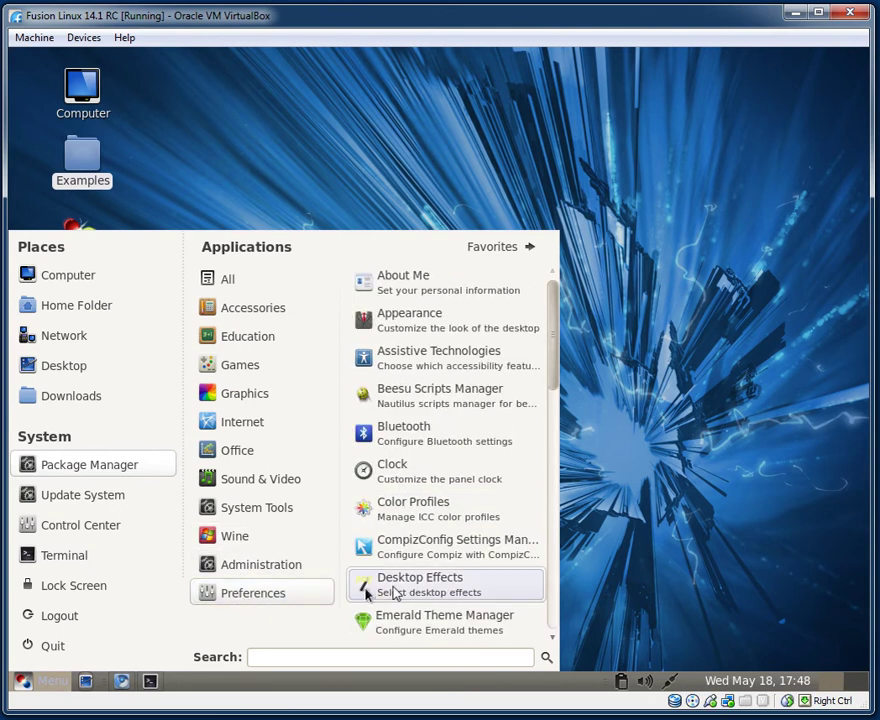
Look through the settings tools in the Preferences category and close the main menu
scroll(454, 573, "down", 11)
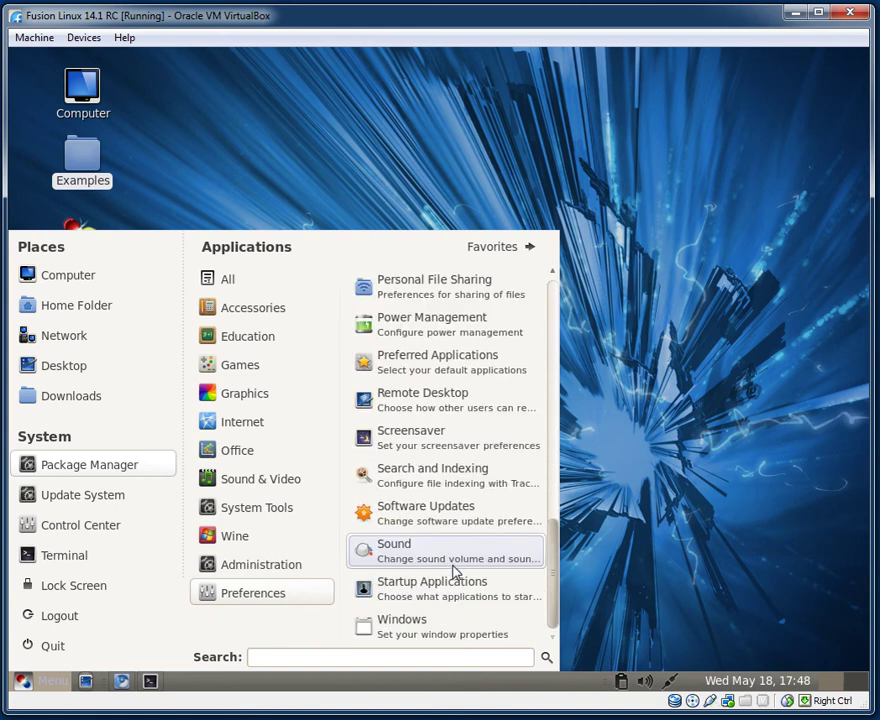
scroll(454, 573, "up", 11)
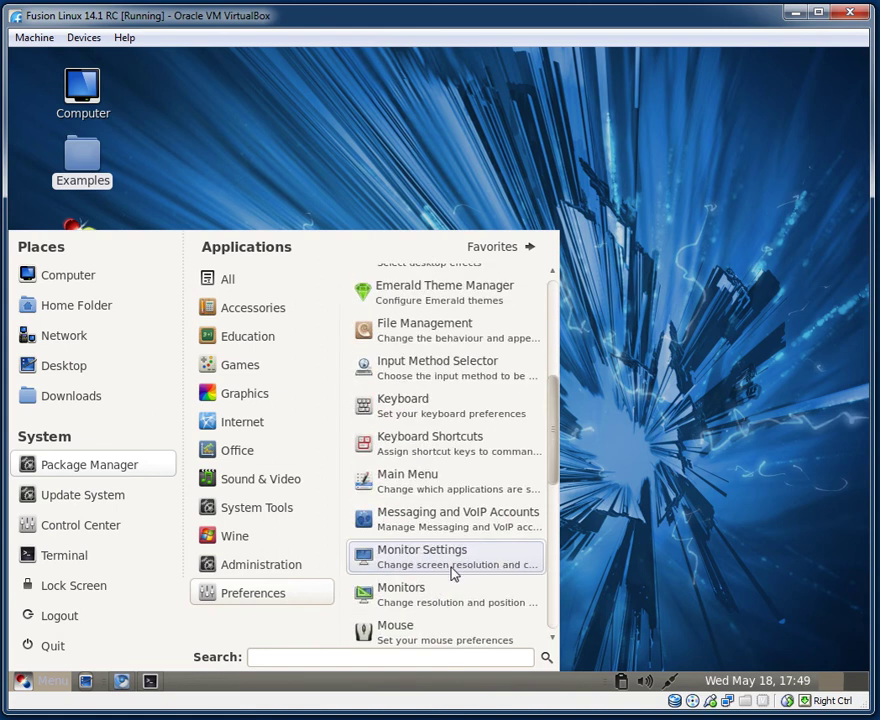
scroll(448, 571, "up", 3)
left_click(340, 192)
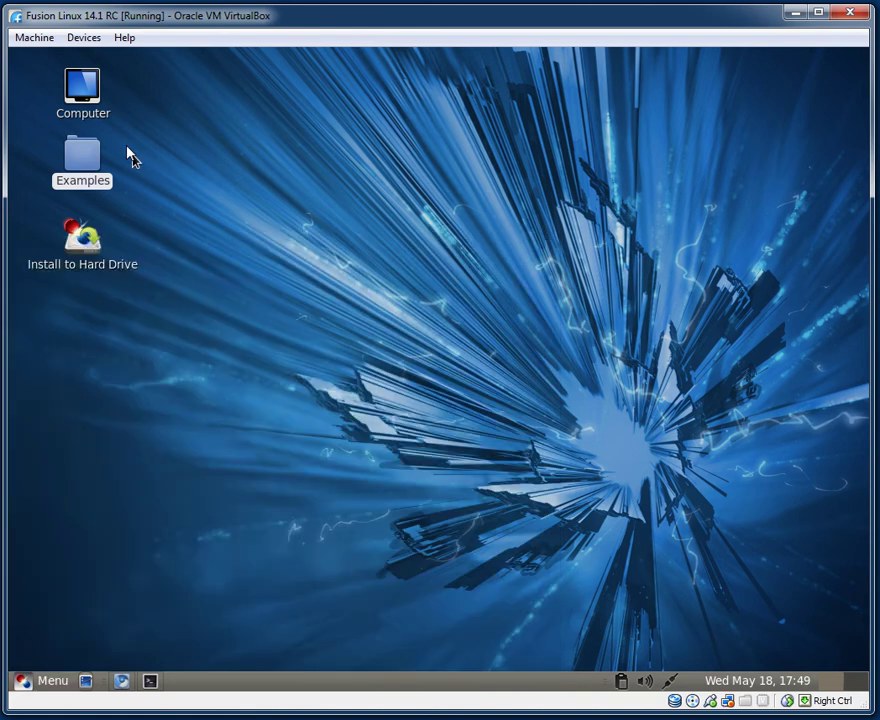
Open Computer in the file manager, check the About Nautilus information, and close the dialog and window
left_click(95, 103)
double_click(95, 103)
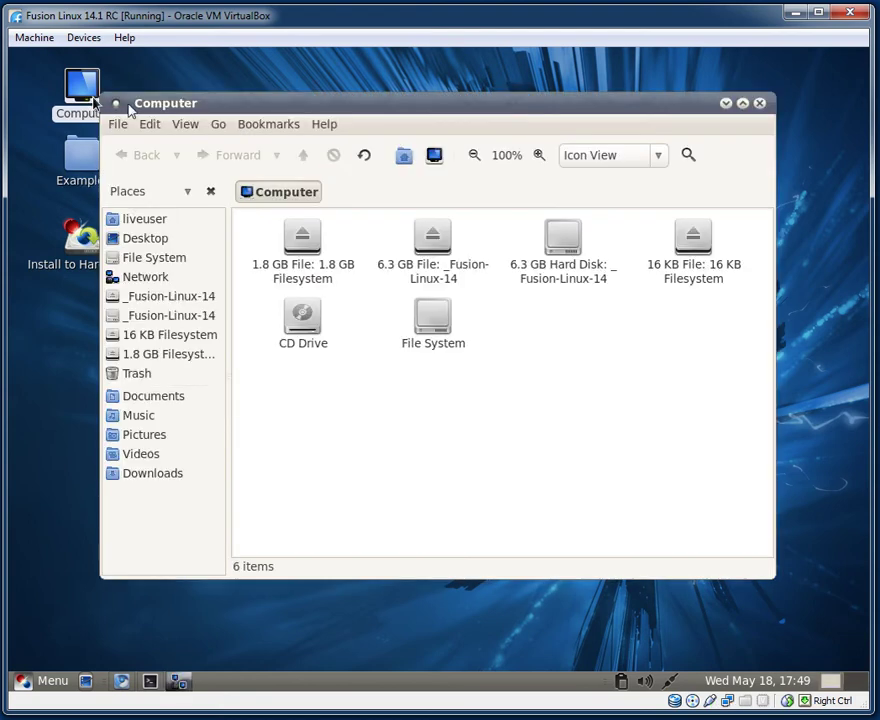
left_click(320, 126)
left_click(323, 164)
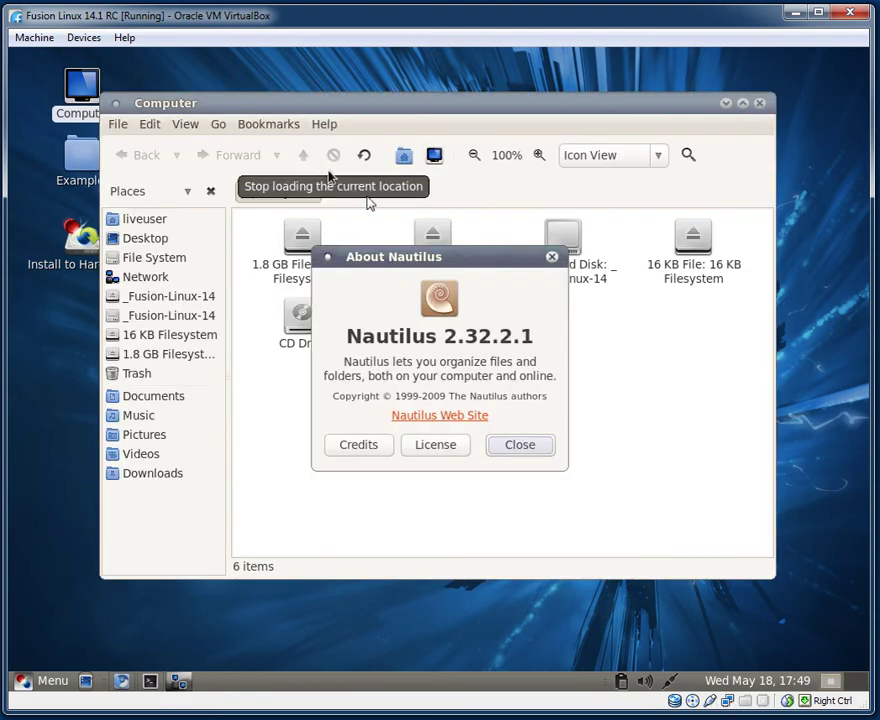
left_click(552, 259)
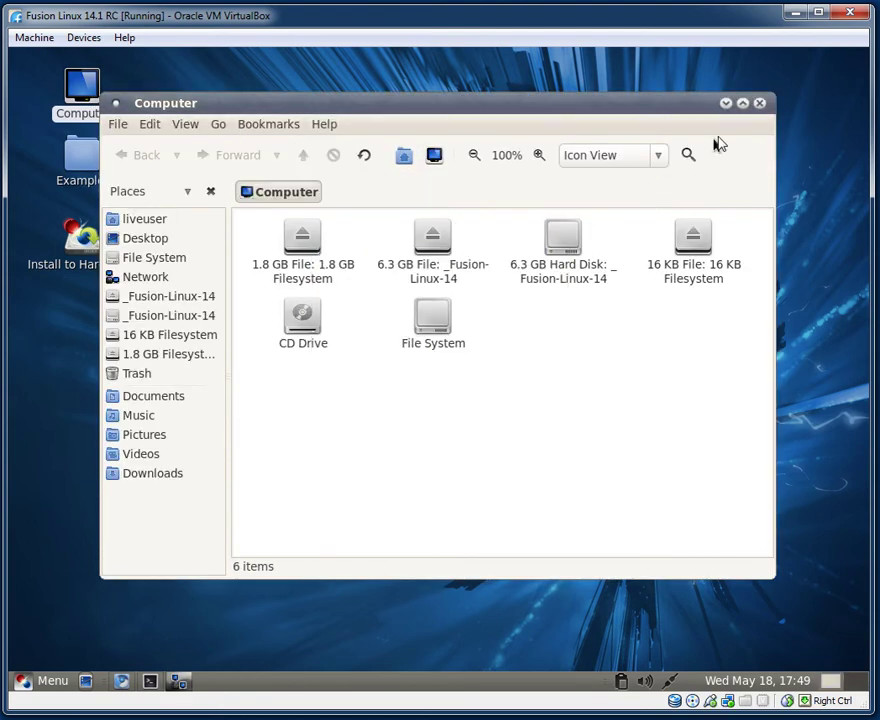
left_click(760, 104)
left_click(403, 369)
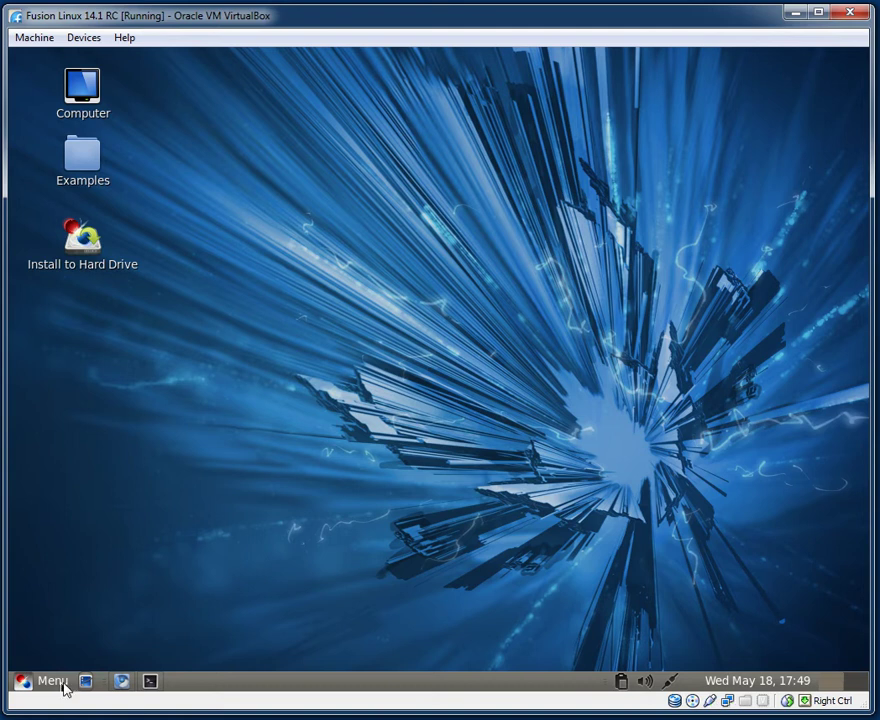
Open the Examples folder and Computer in separate windows, and move the Computer window clear of the desktop icons
double_click(77, 158)
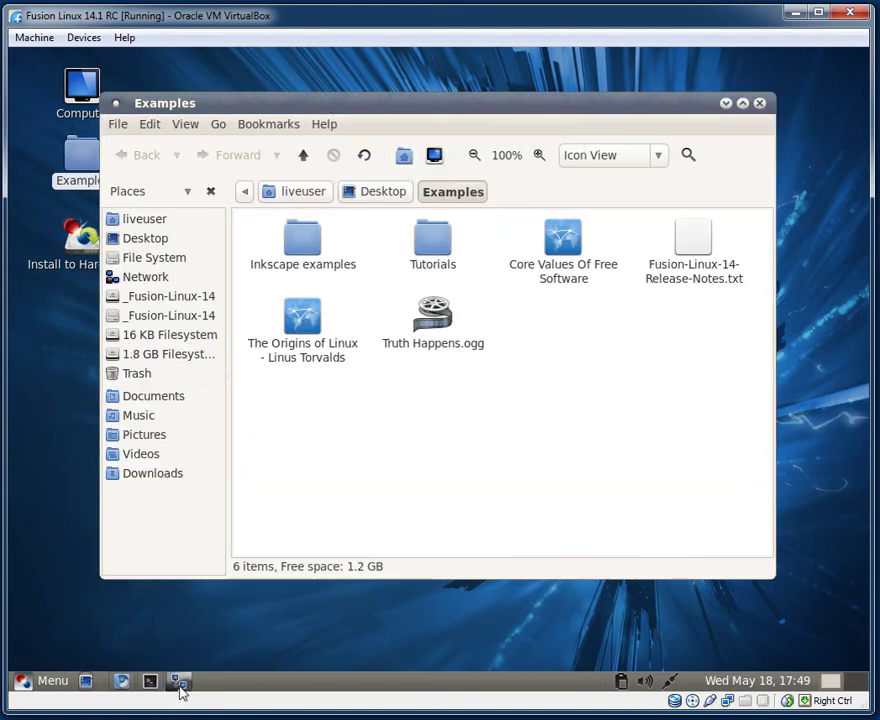
double_click(75, 110)
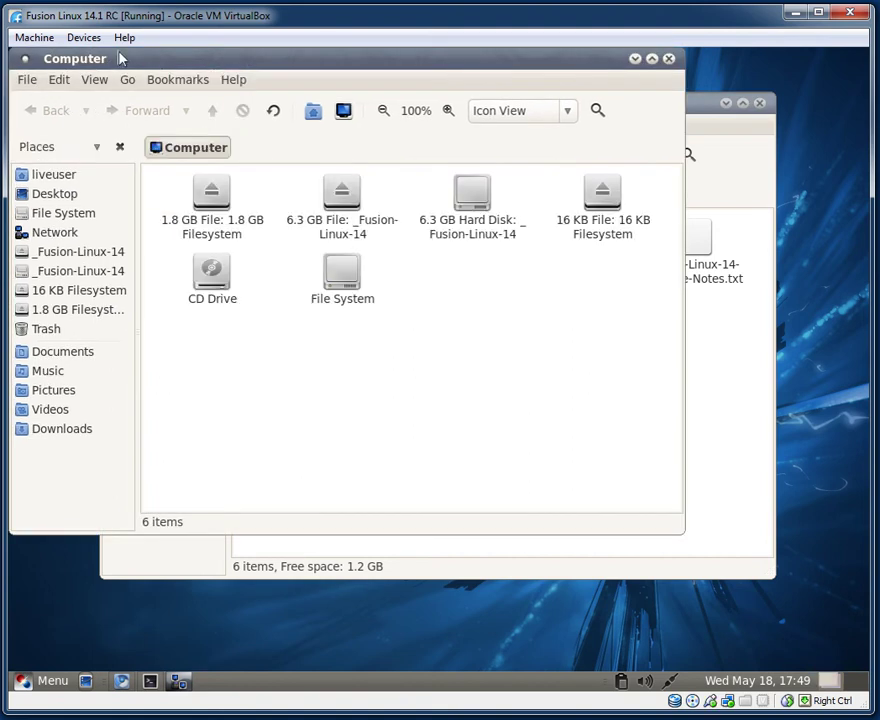
left_click_drag(122, 57, 282, 65)
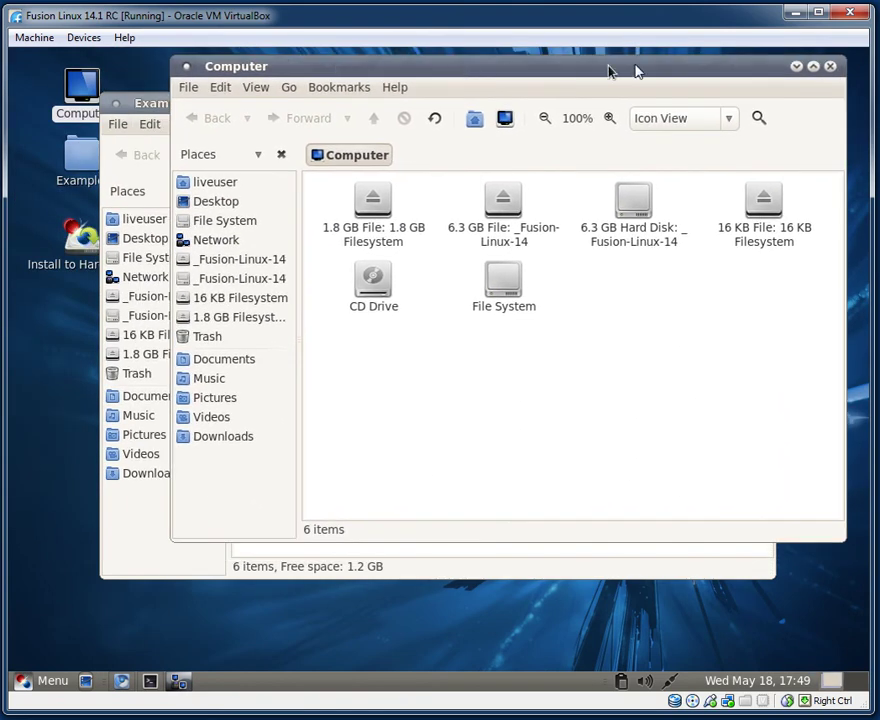
Close the Computer window, and minimize and restore the Examples window from the panel
left_click(830, 67)
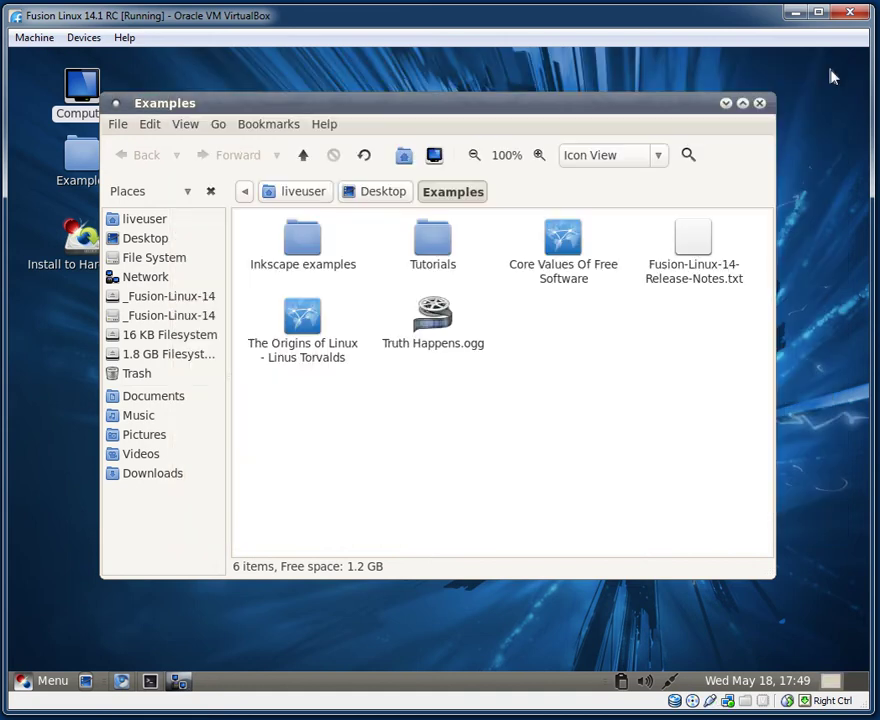
left_click(180, 680)
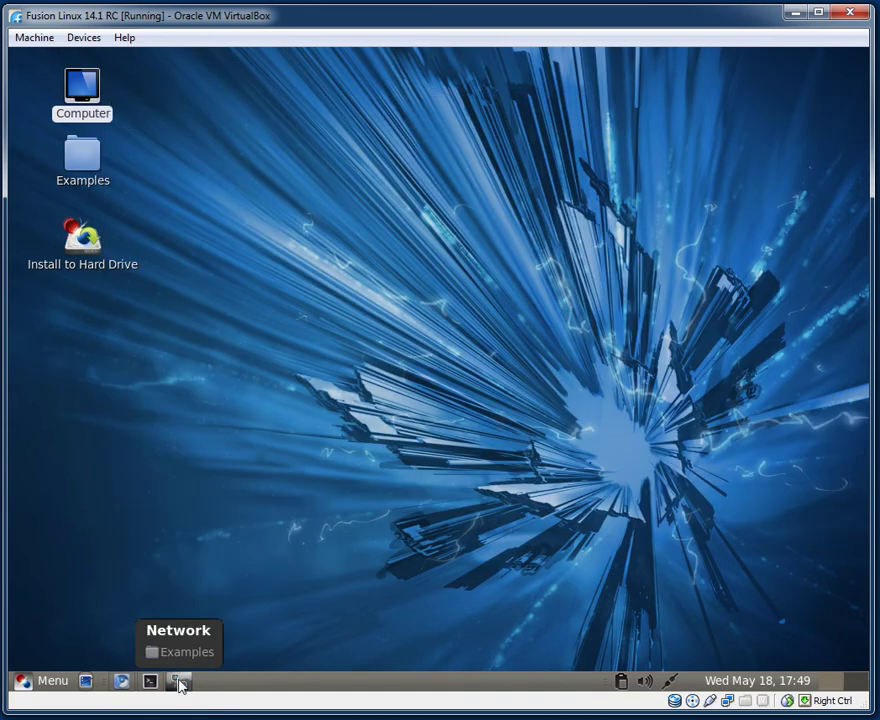
left_click(179, 681)
Reopen Computer from the desktop and view the panel's grouped list of open file manager windows
double_click(78, 105)
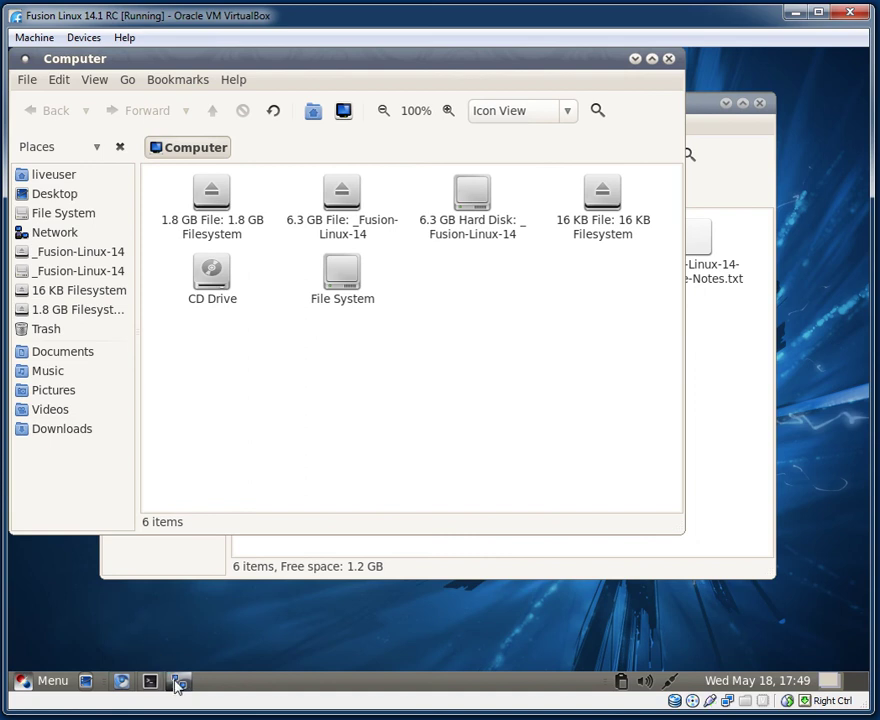
left_click(177, 683)
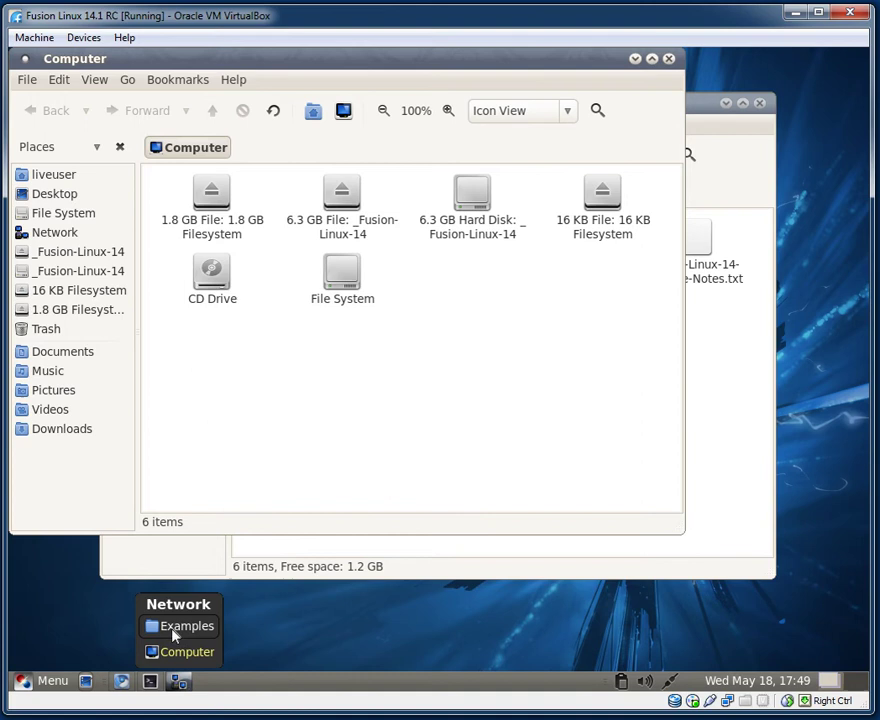
left_click(250, 638)
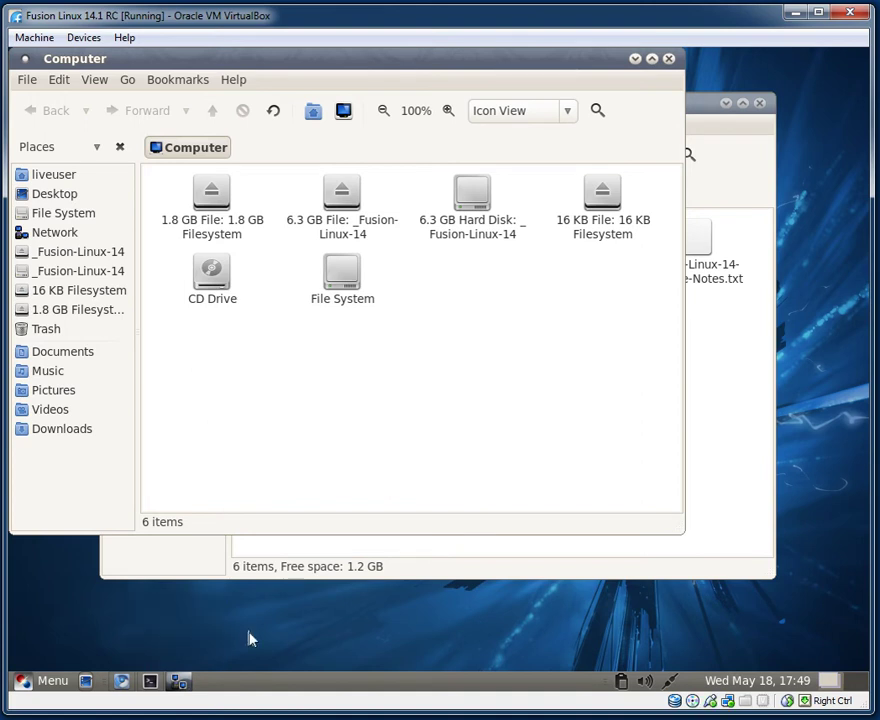
Open the bottom panel's properties and set its size to 34 pixels
right_click(227, 692)
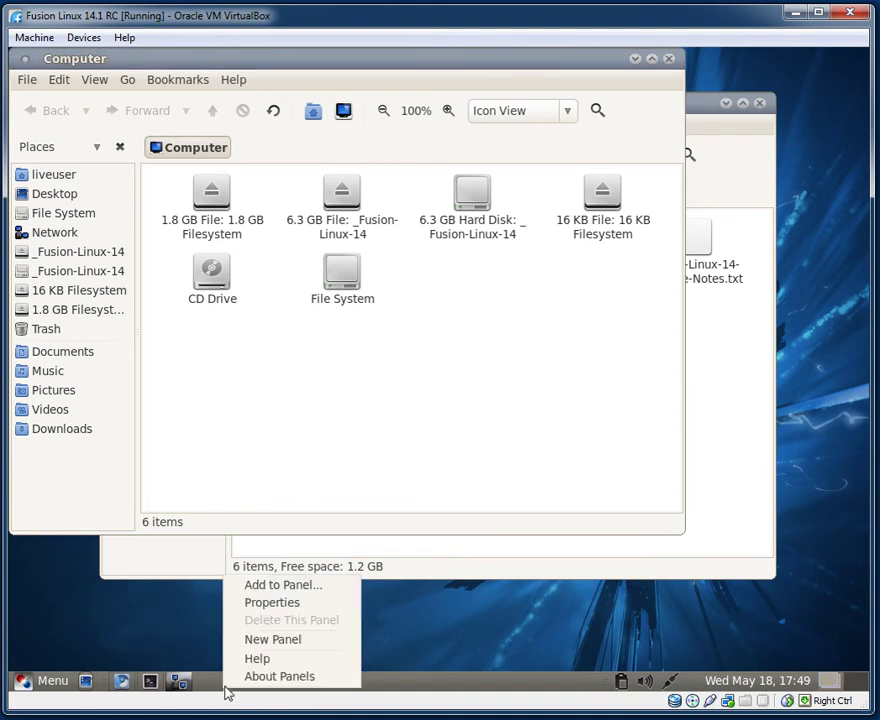
left_click(265, 604)
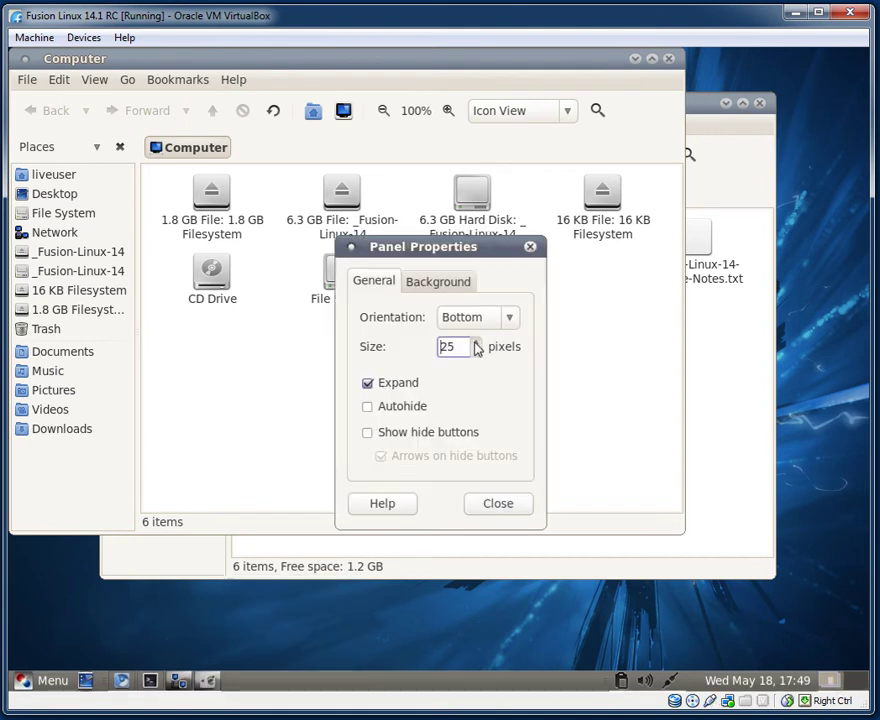
scroll(477, 346, "up", 9)
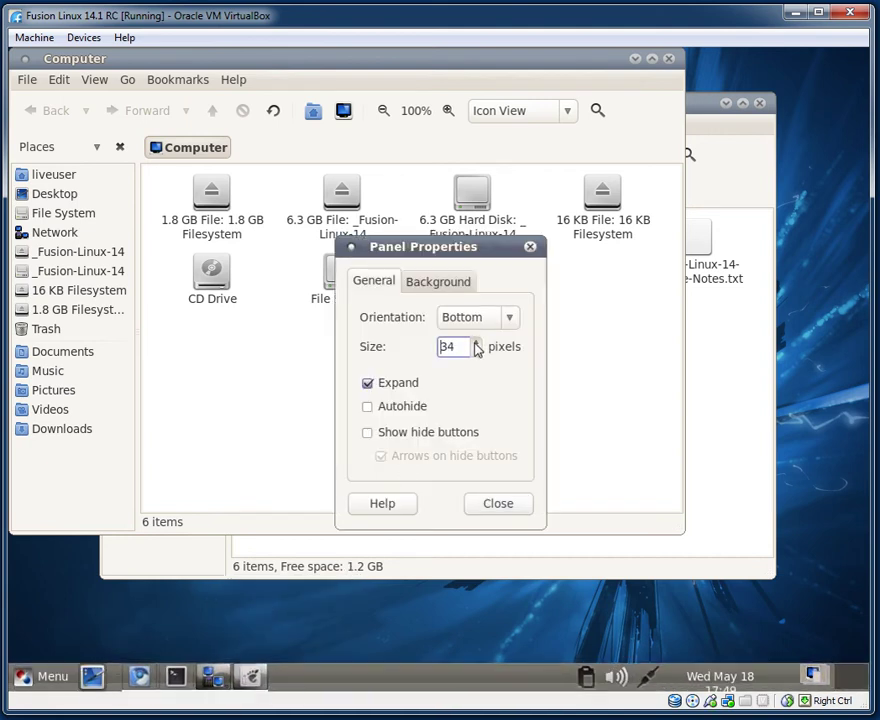
scroll(477, 346, "up", 2)
scroll(478, 358, "down", 2)
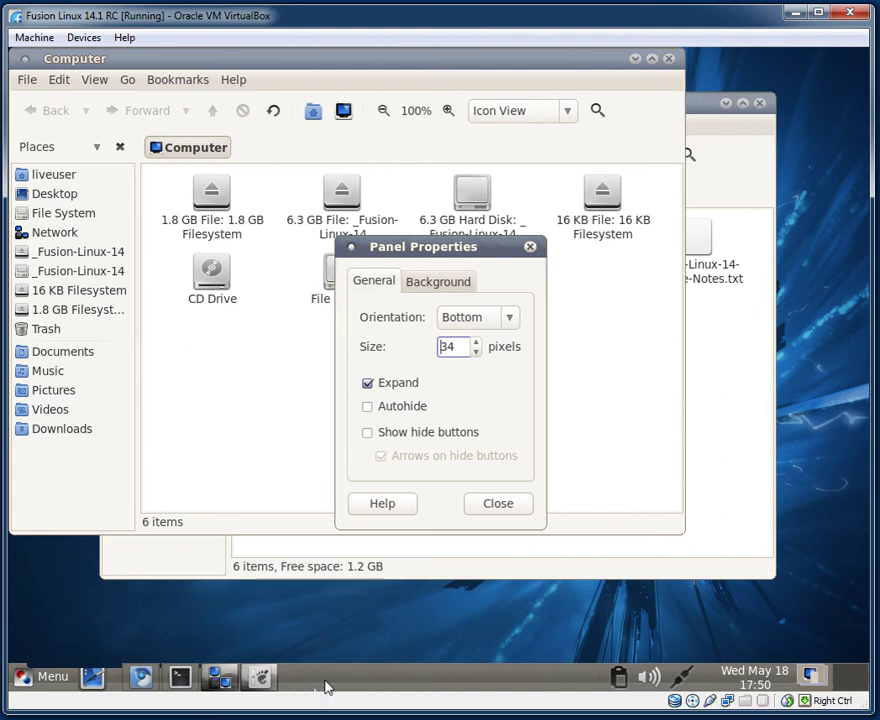
Compare the panel's system theme background with a solid color and choose Solid color
left_click(420, 285)
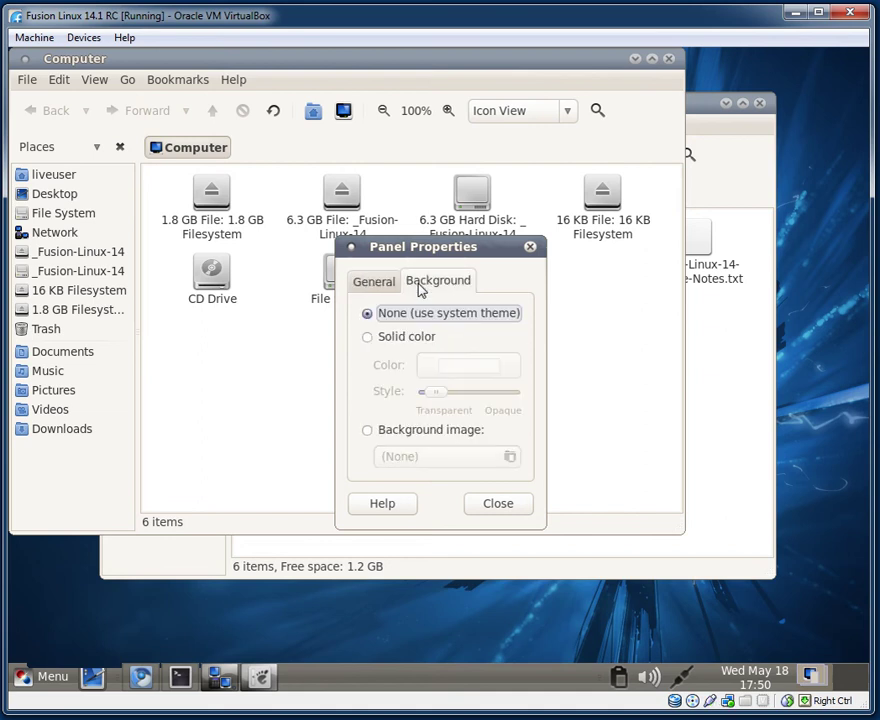
left_click(369, 338)
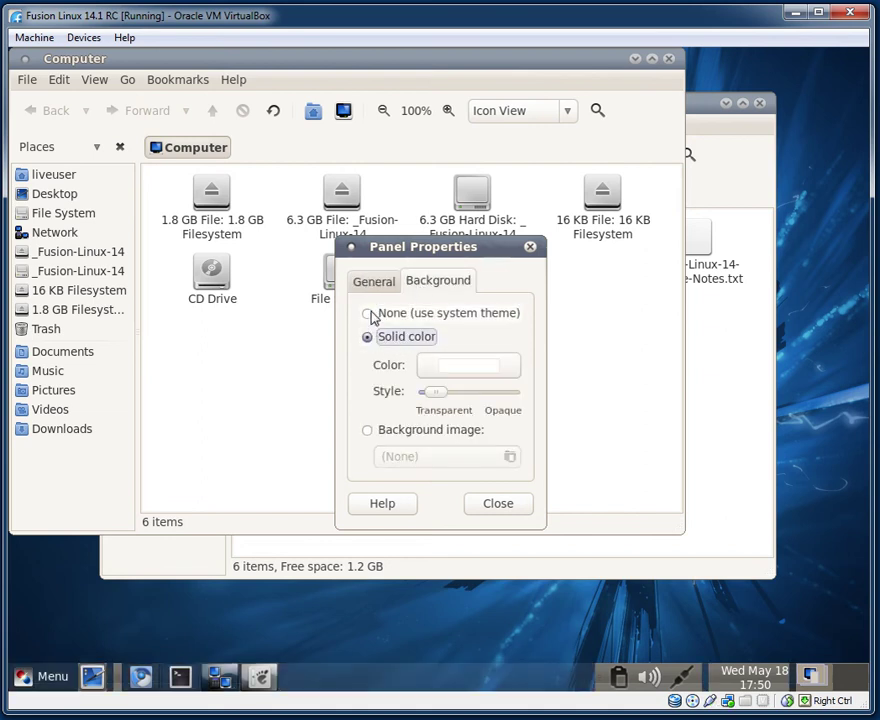
left_click(369, 314)
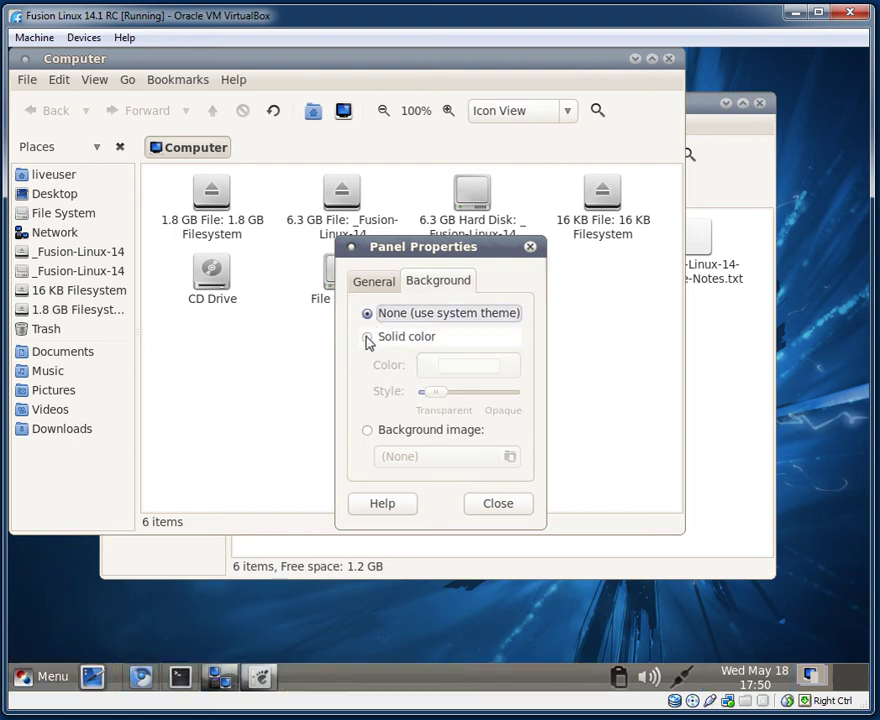
left_click(369, 338)
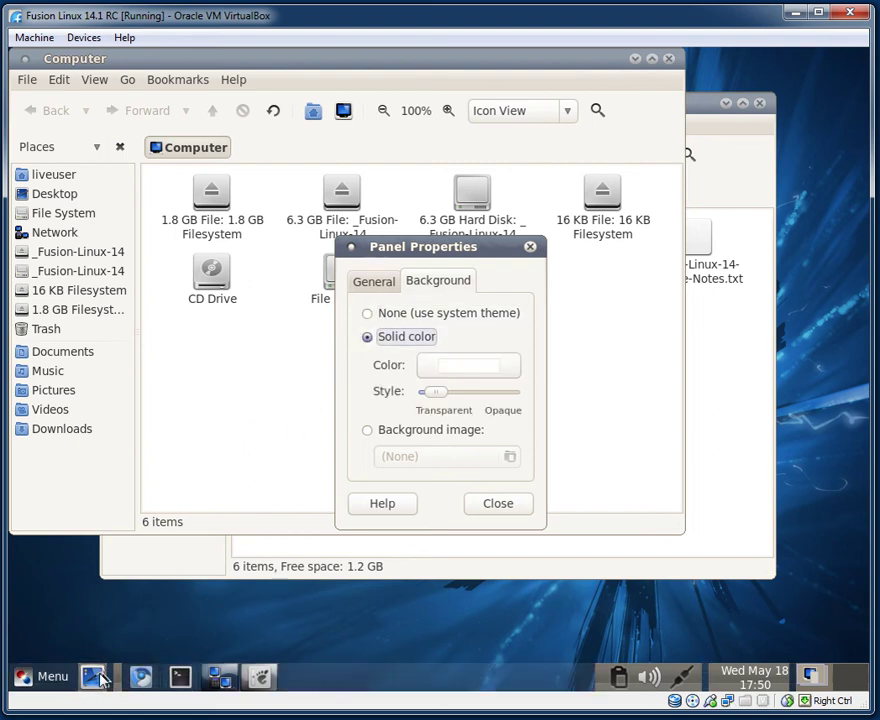
Close the Computer and Examples windows and the Panel Properties dialog to clear the desktop
left_click(669, 58)
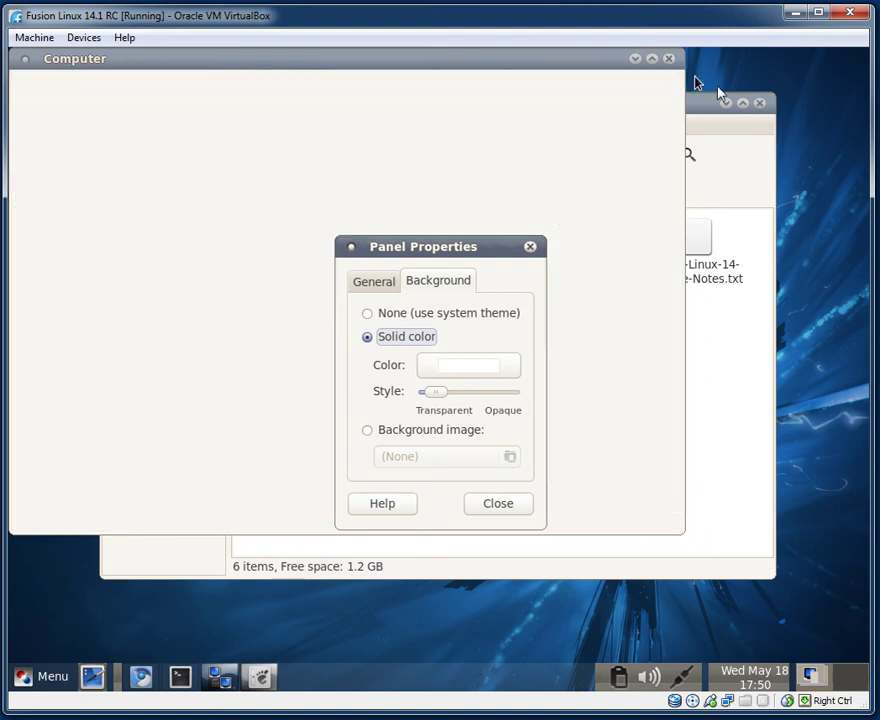
left_click(760, 104)
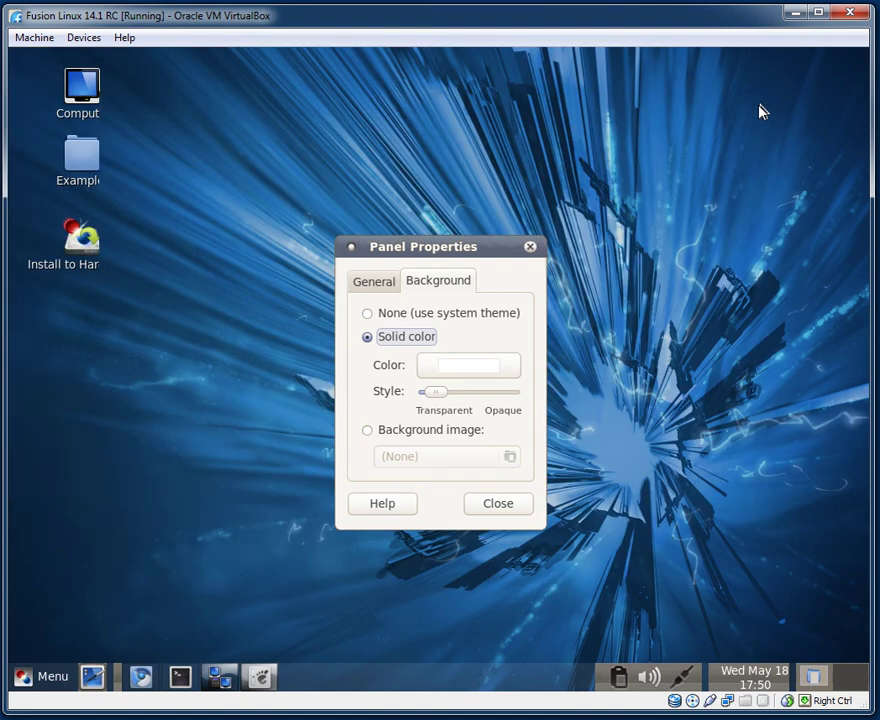
left_click(498, 504)
left_click_drag(284, 318, 345, 368)
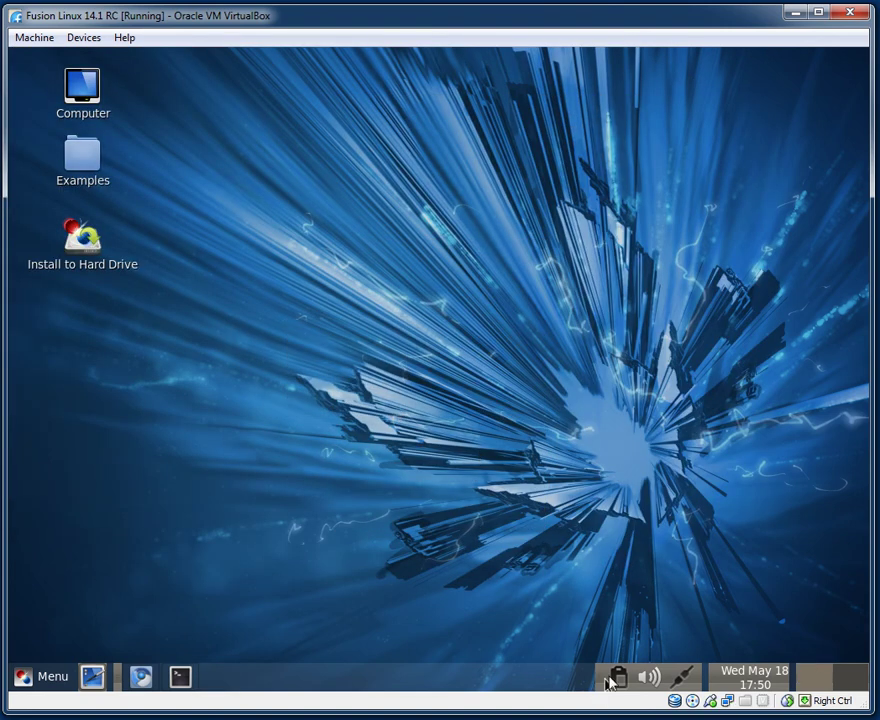
Check the clipboard applet, view the About information for the GNOME Panel, and close the dialog
left_click(618, 678)
left_click(477, 515)
right_click(502, 679)
left_click(512, 662)
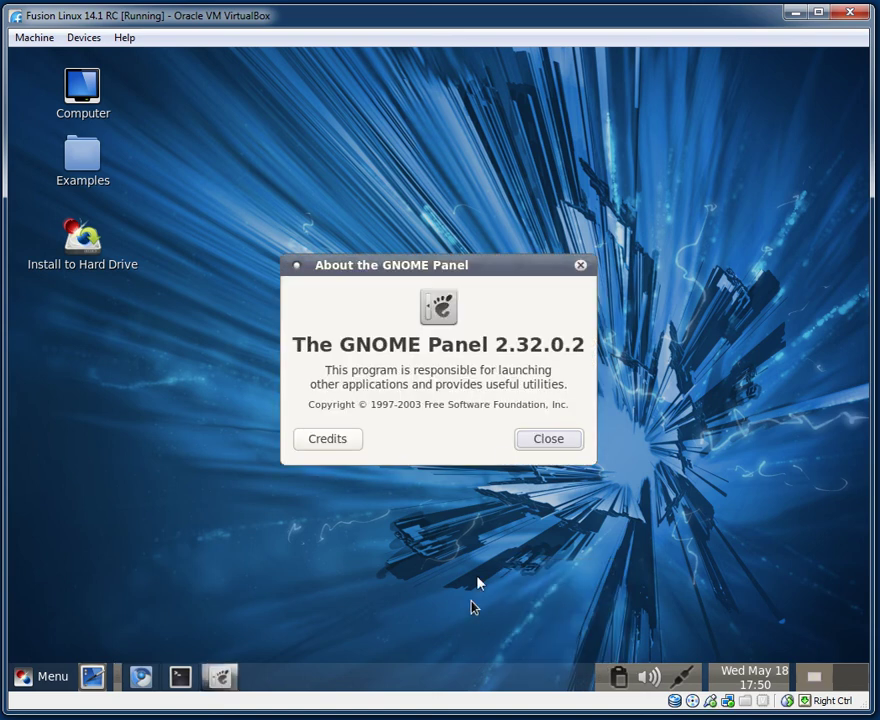
left_click(527, 437)
Reopen the bottom panel's properties and set its size to 25 pixels
right_click(451, 682)
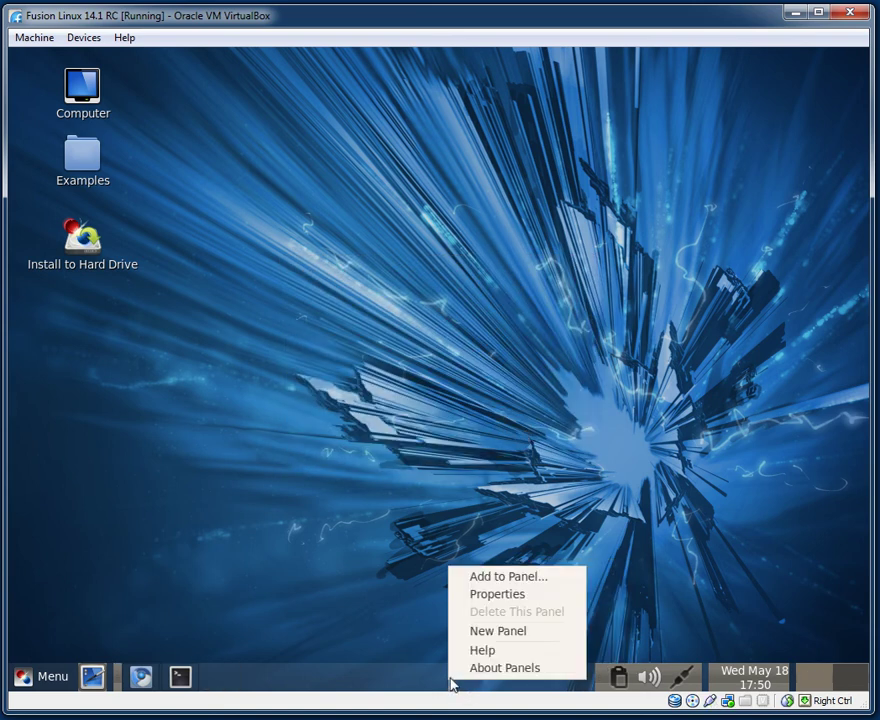
left_click(509, 595)
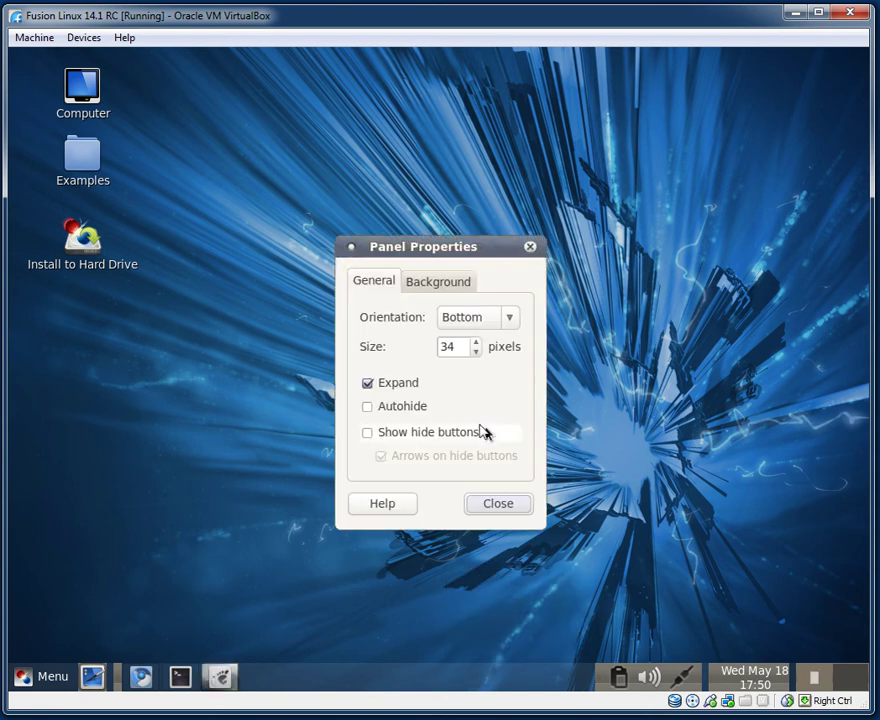
left_click(447, 348)
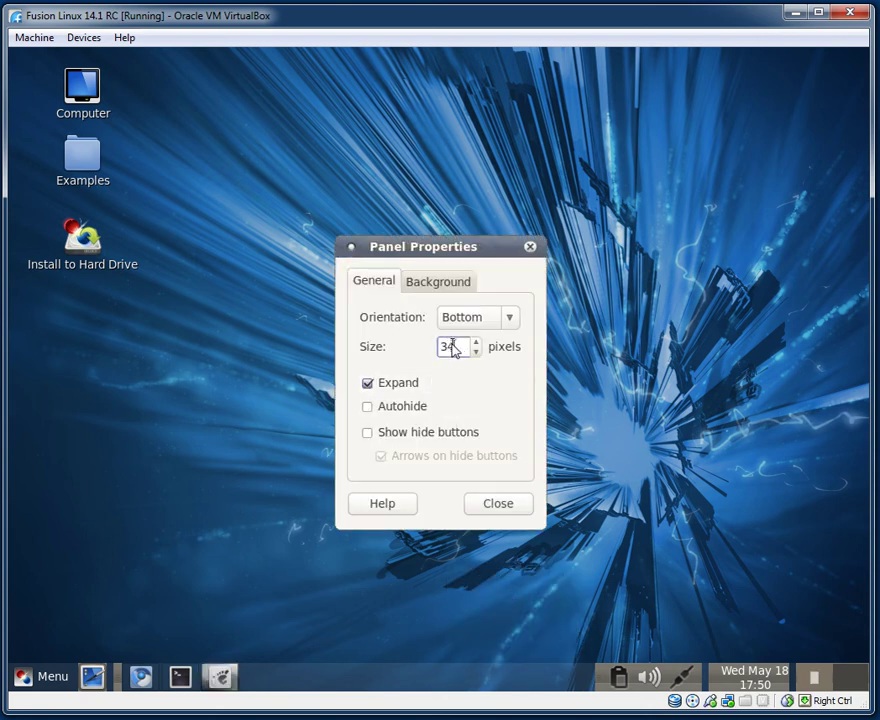
left_click_drag(455, 349, 432, 350)
left_click(450, 350)
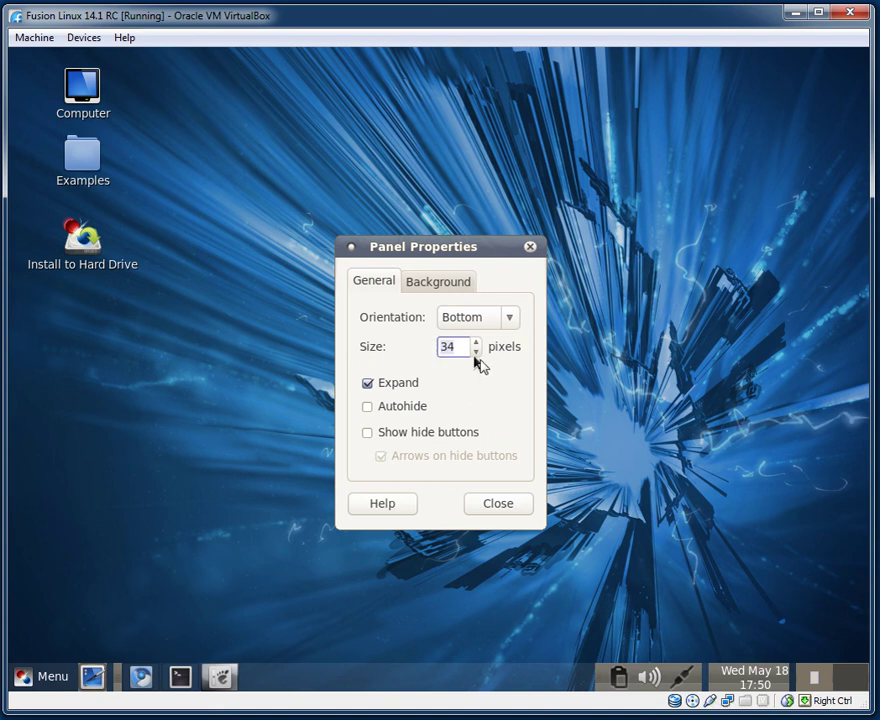
left_click(477, 352)
left_click(477, 352)
left_click(477, 352)
left_click(477, 352)
left_click(477, 352)
left_click(477, 352)
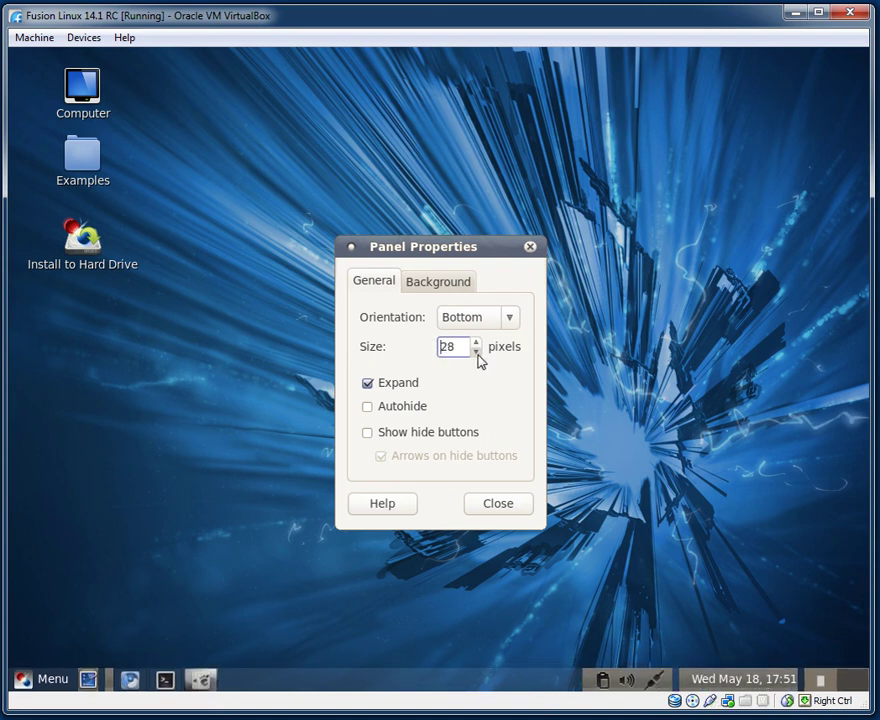
left_click(477, 352)
left_click(477, 352)
left_click(477, 352)
left_click(477, 352)
left_click(477, 352)
left_click(476, 342)
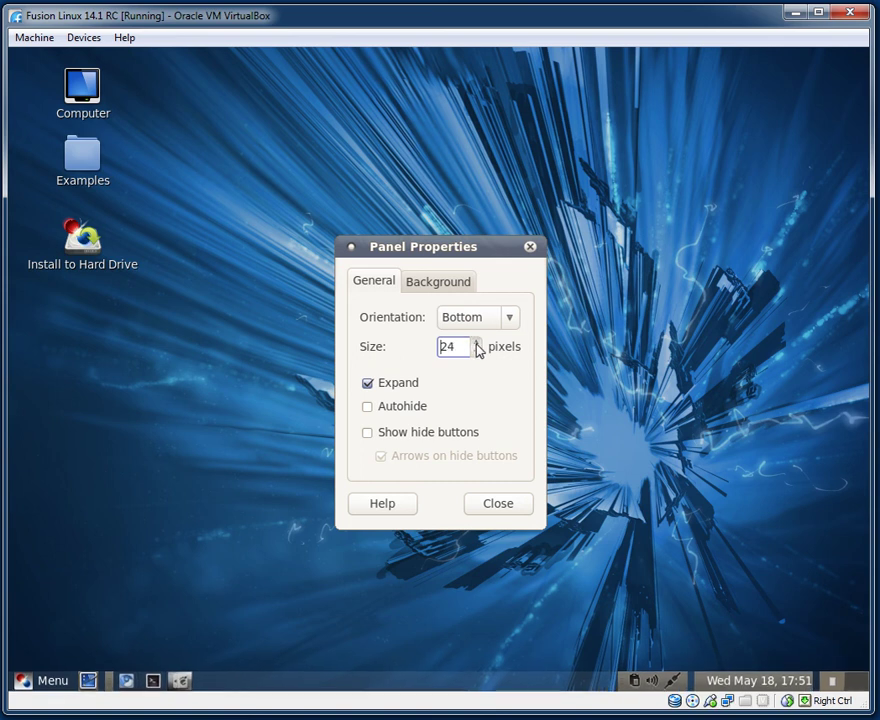
left_click(476, 342)
Set the panel background to None (use system theme) and close the properties dialog
left_click(442, 284)
left_click(420, 314)
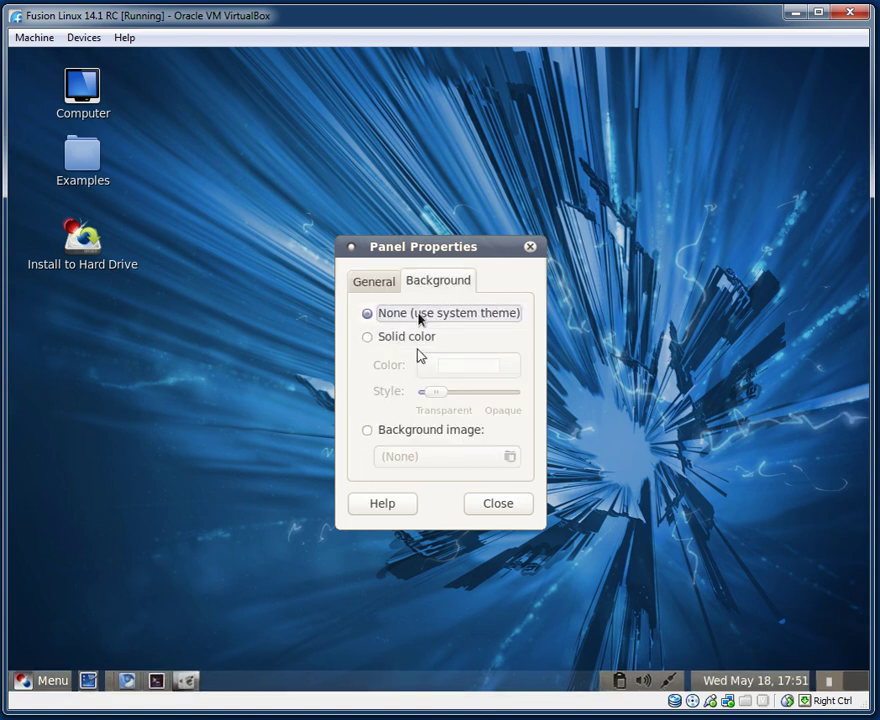
left_click(479, 504)
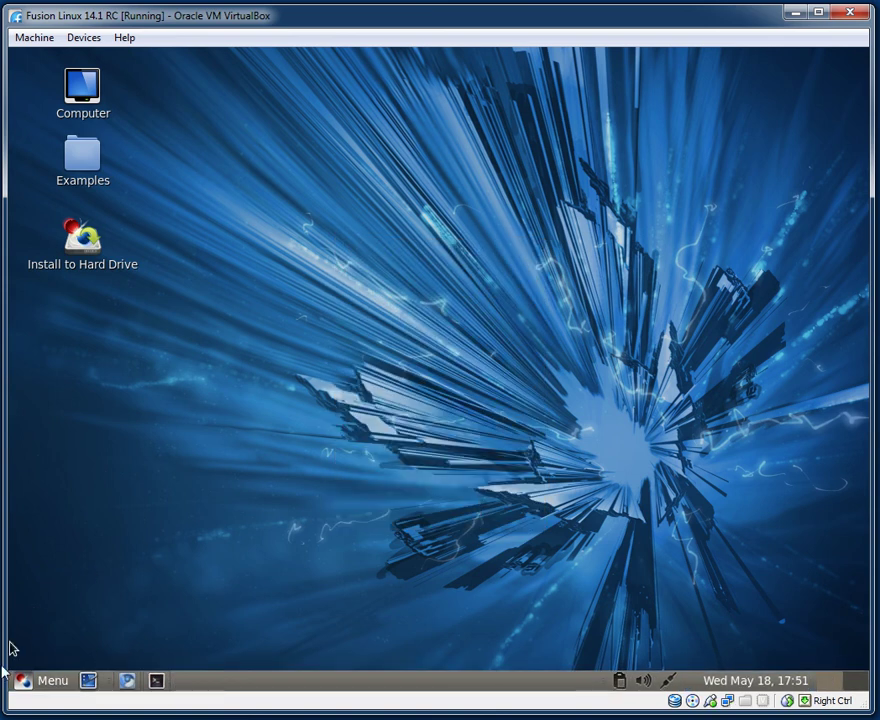
Look over the places, system entries and favorites in the main menu, closing it after each look
left_click(33, 682)
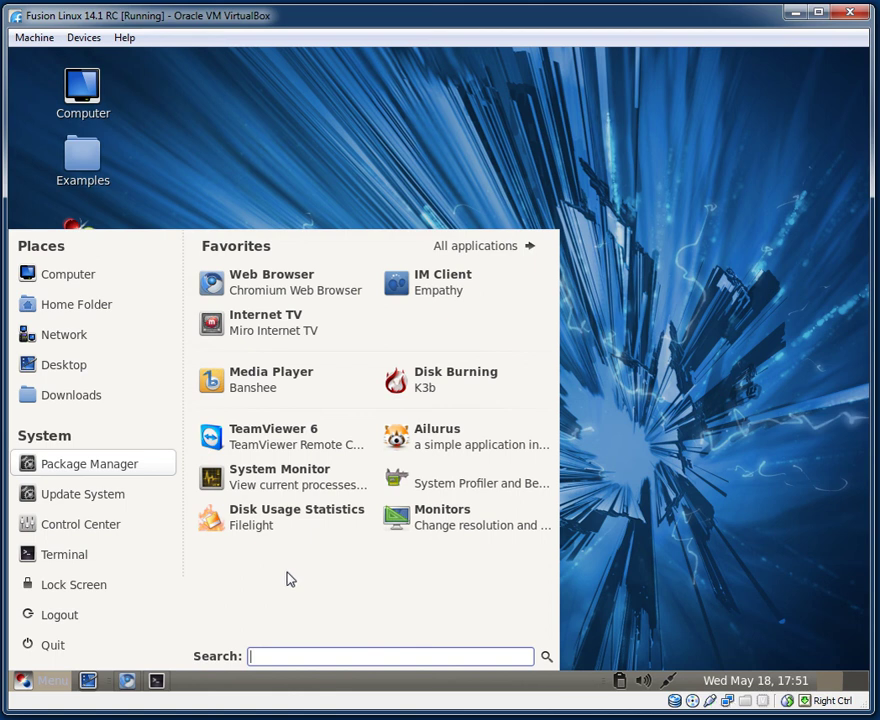
left_click(668, 515)
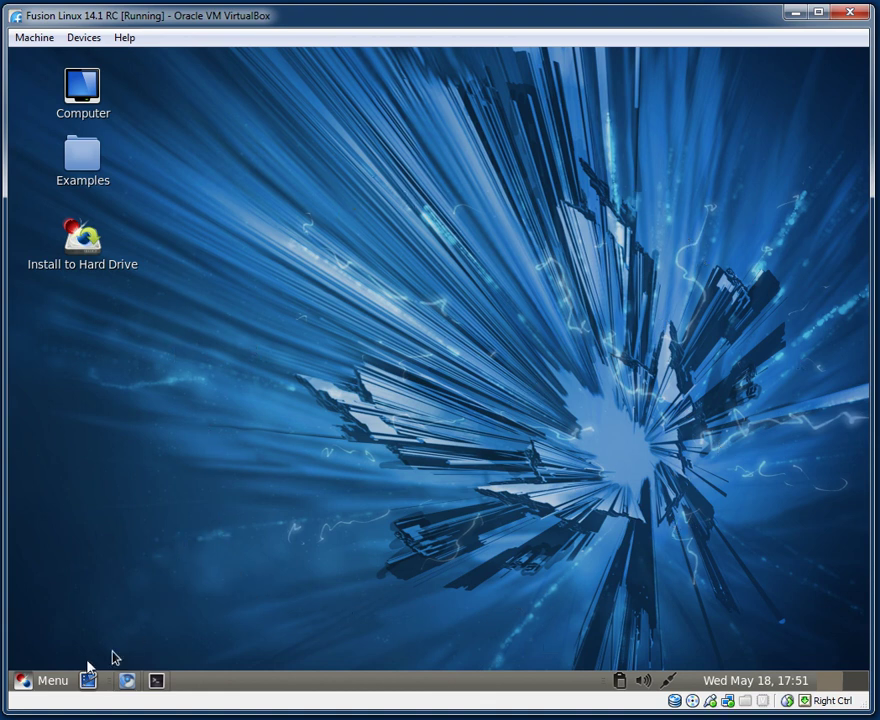
left_click(33, 683)
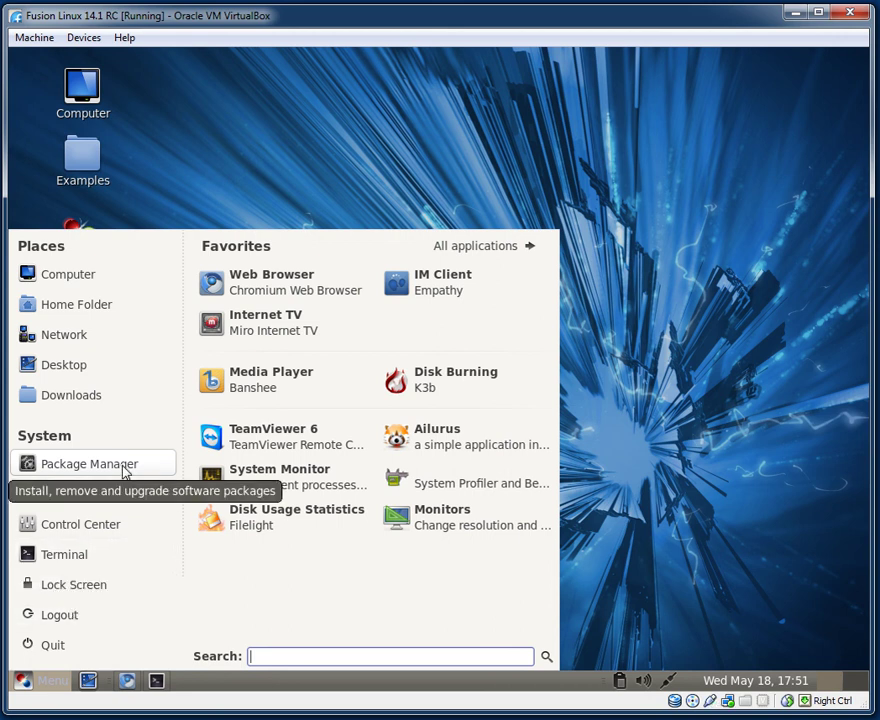
left_click(646, 442)
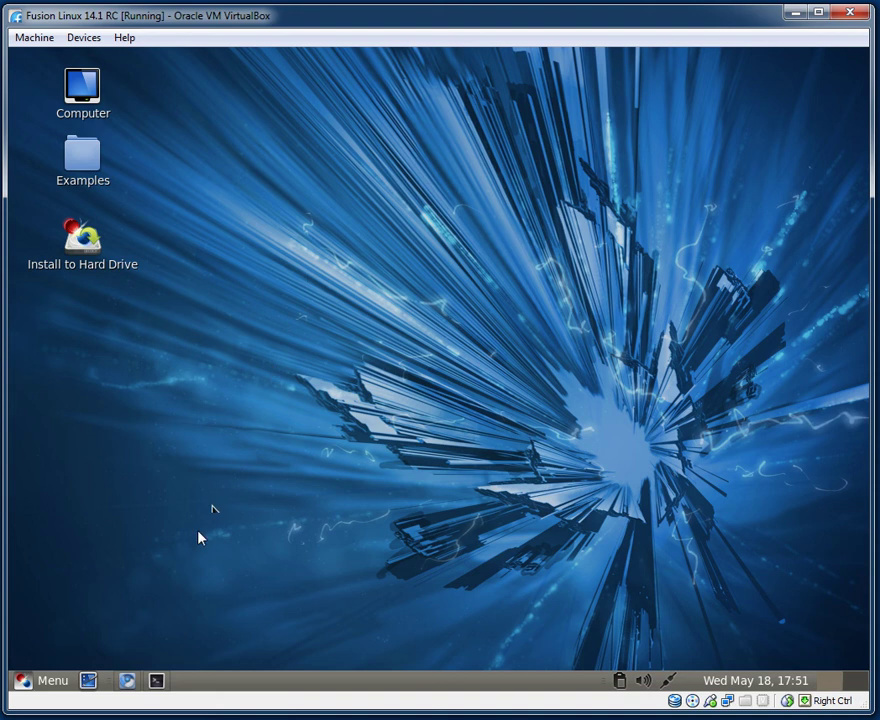
Open the full application list in the main menu, browse the Preferences entries, and close the menu
left_click(45, 684)
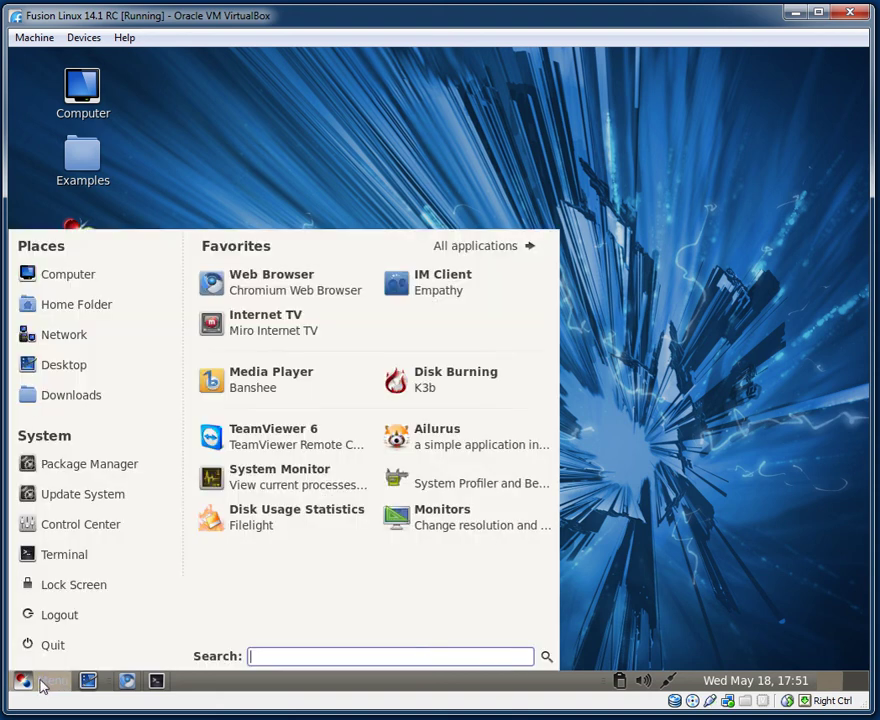
left_click(505, 258)
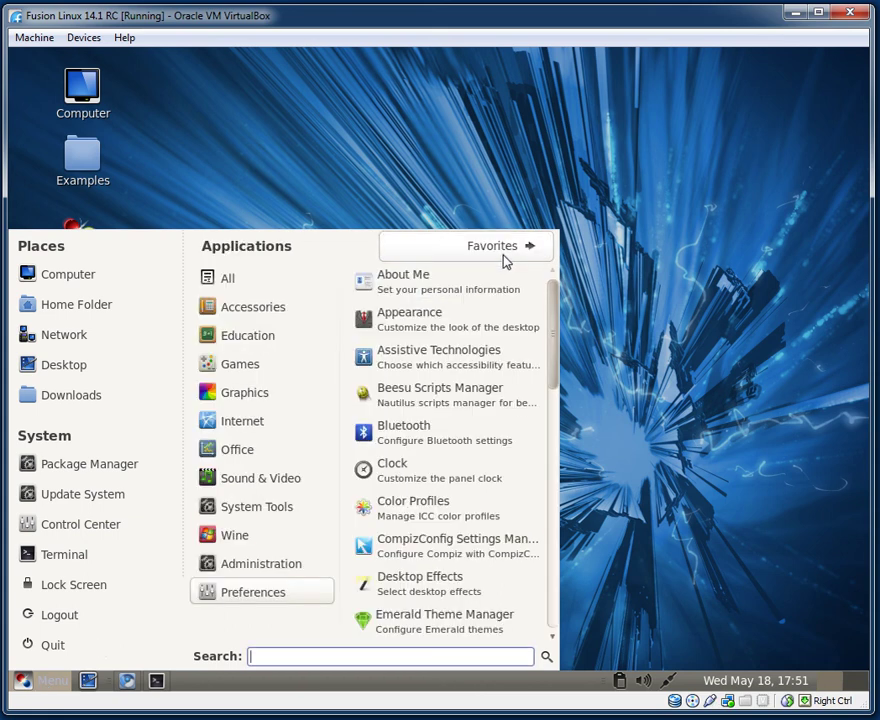
scroll(490, 377, "down", 5)
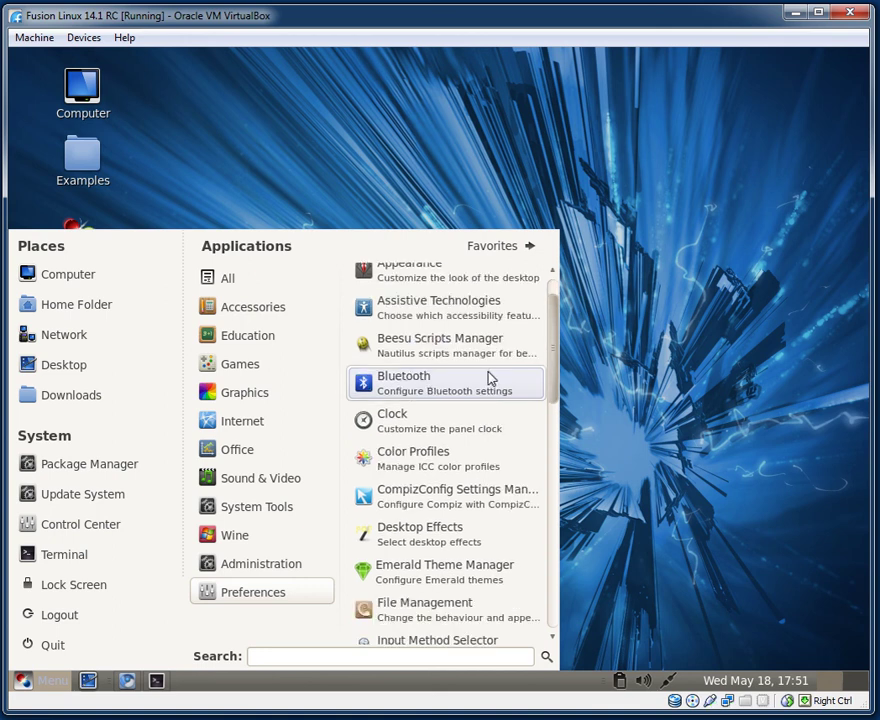
scroll(490, 377, "down", 5)
scroll(490, 377, "down", 4)
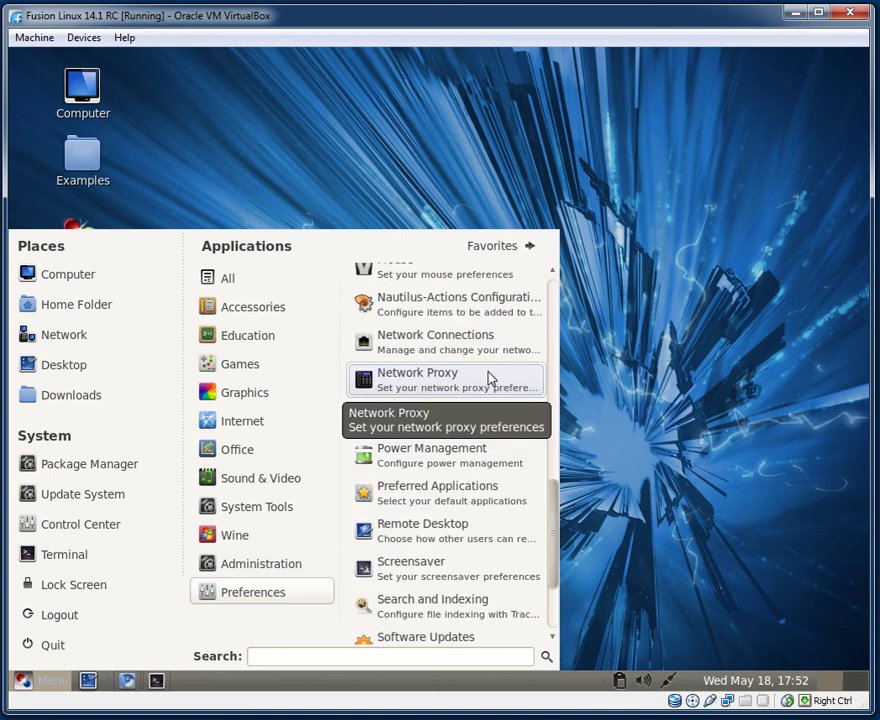
left_click(585, 334)
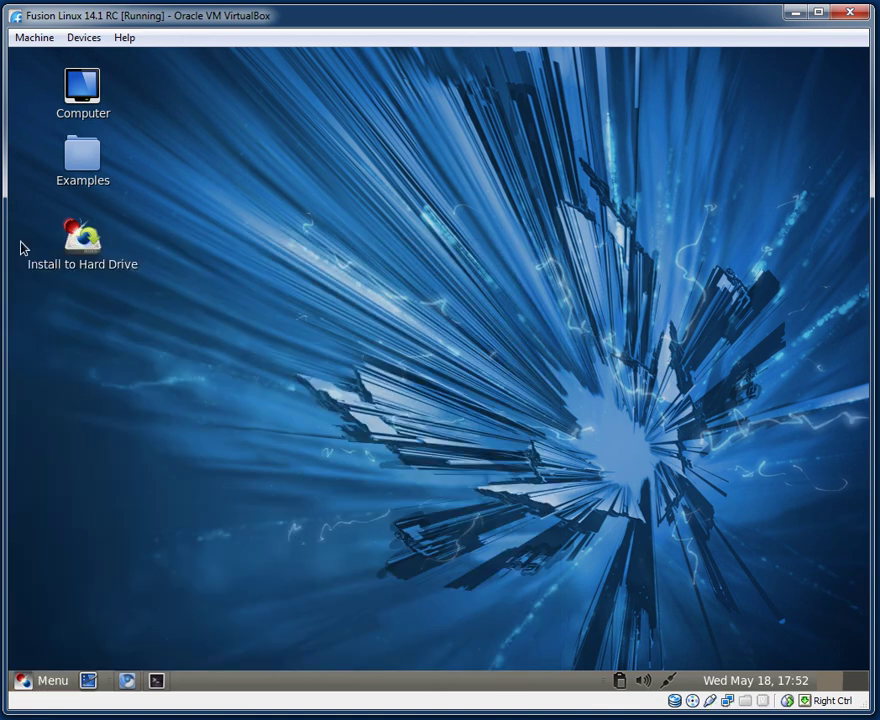